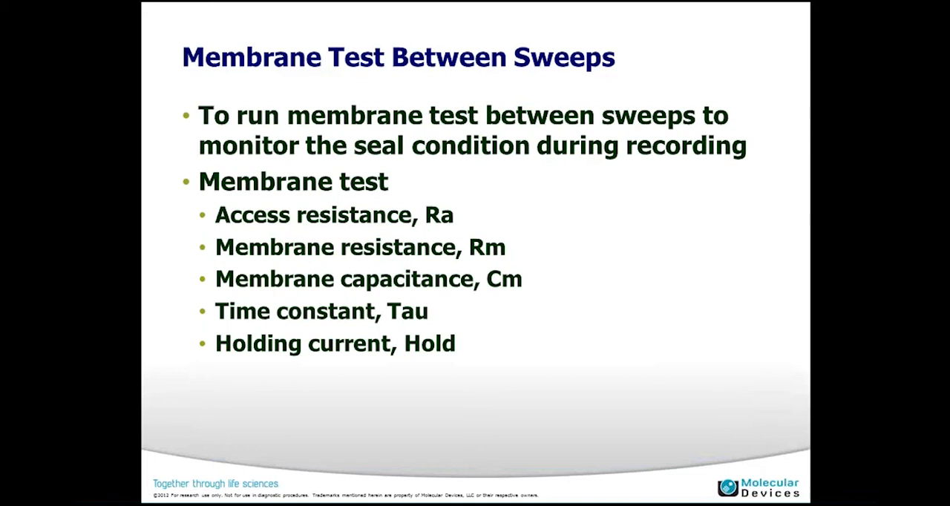
Switch from the slide show to Clampex and open the current acquisition protocol for editing.
{"action": "key", "text": "Escape"}
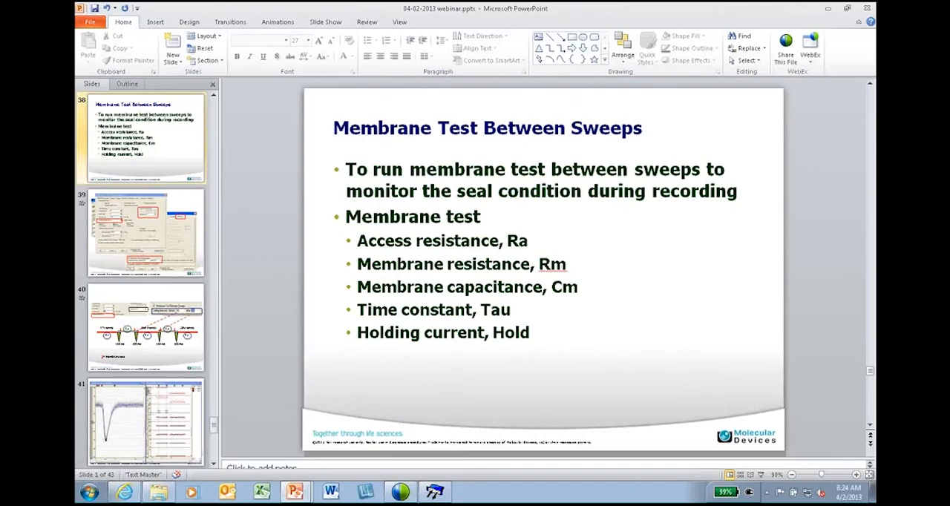
{"action": "left_click", "coordinate": [434, 493]}
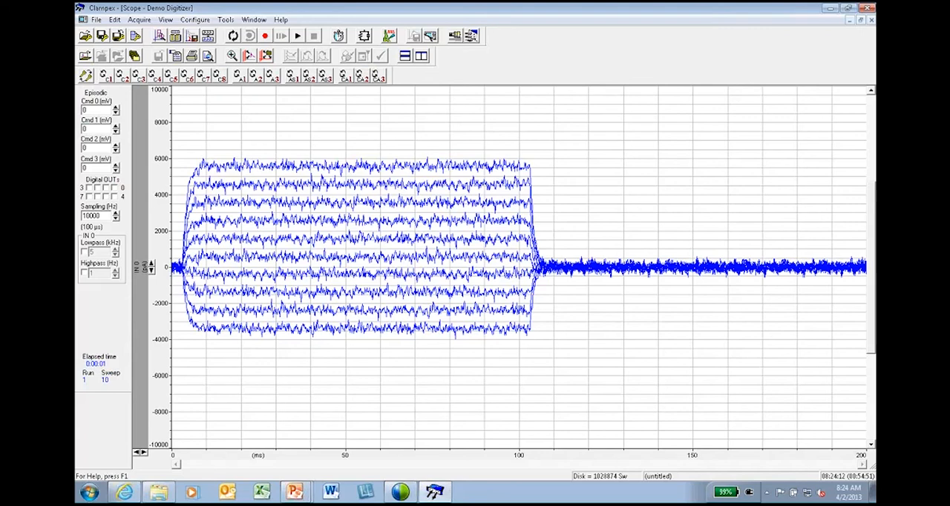
{"action": "left_click", "coordinate": [135, 36]}
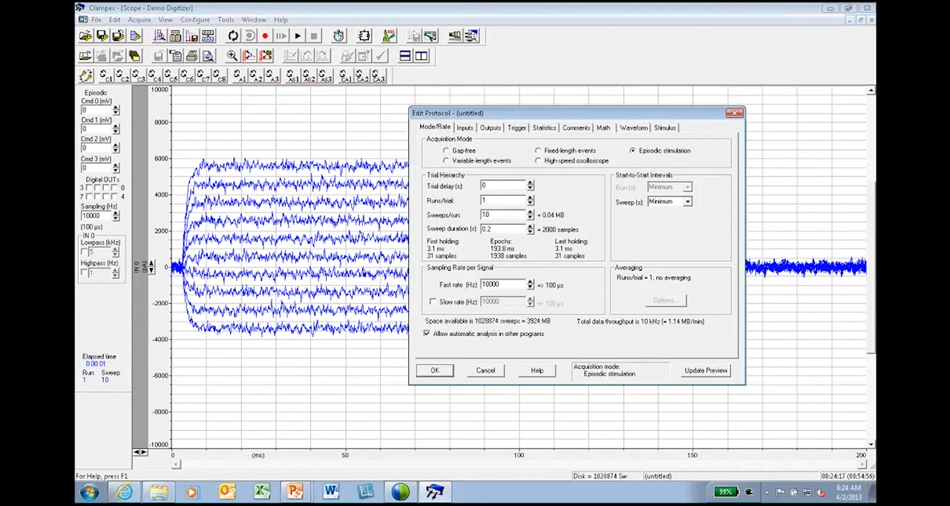
{"action": "left_click", "coordinate": [735, 113]}
{"action": "left_click", "coordinate": [139, 19]}
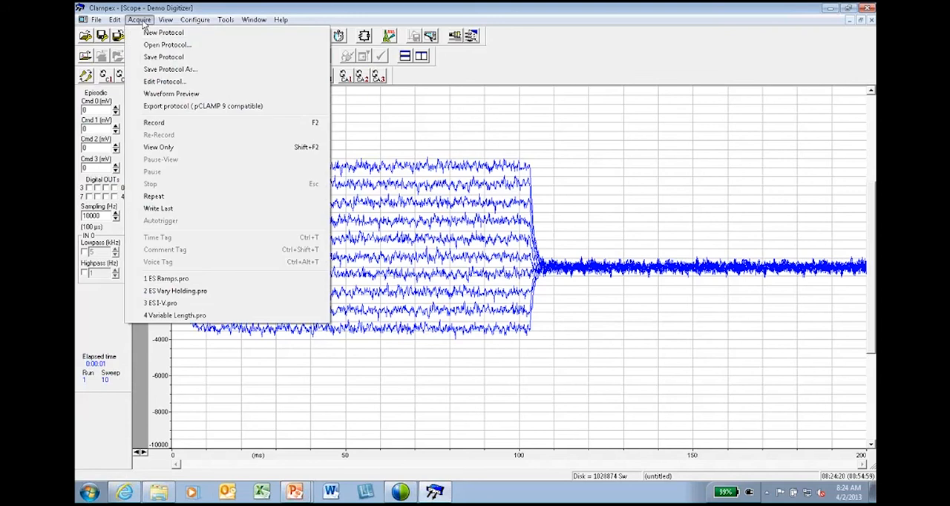
{"action": "left_click", "coordinate": [164, 81]}
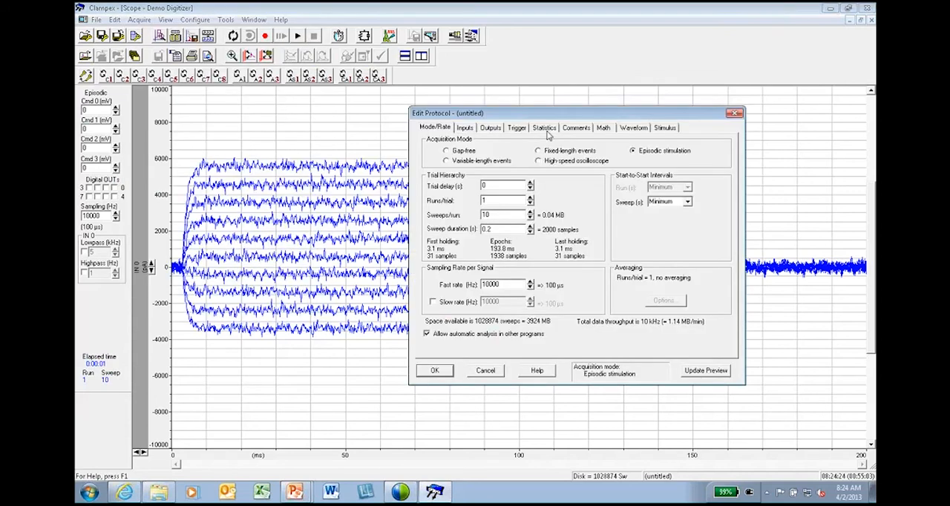
Enable shape statistics for signal IN 0, measuring only peak amplitude and rise slope.
{"action": "left_click", "coordinate": [545, 128]}
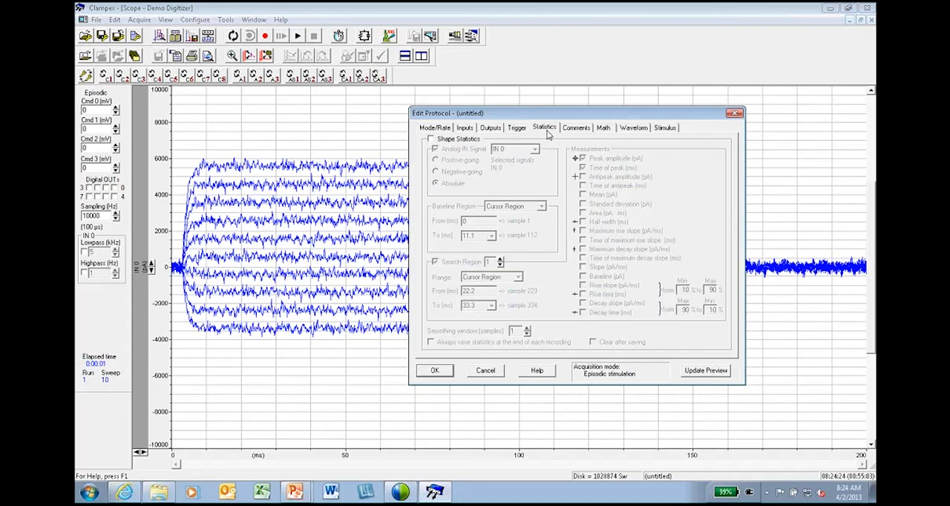
{"action": "left_click", "coordinate": [432, 139]}
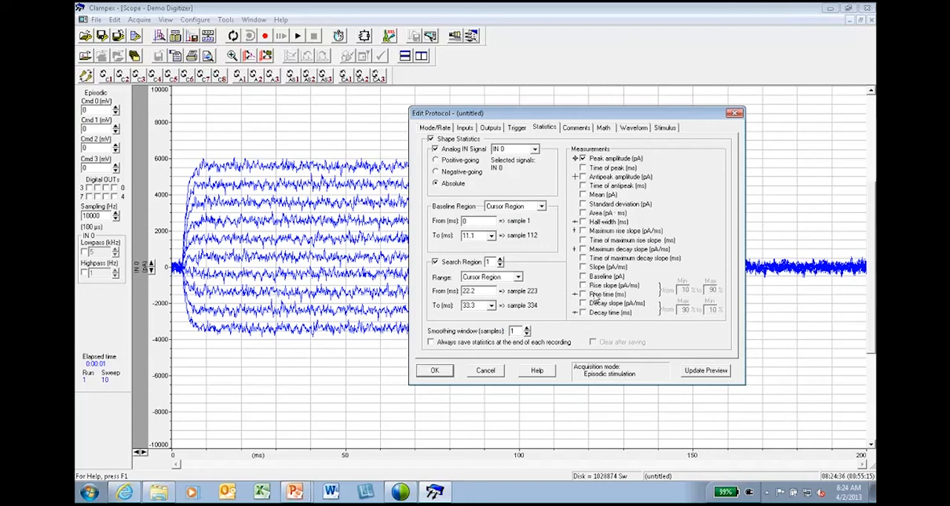
{"action": "left_click", "coordinate": [584, 286]}
Set epoch A's first level and delta level to 0 mV in the Channel #0 waveform.
{"action": "left_click", "coordinate": [634, 128]}
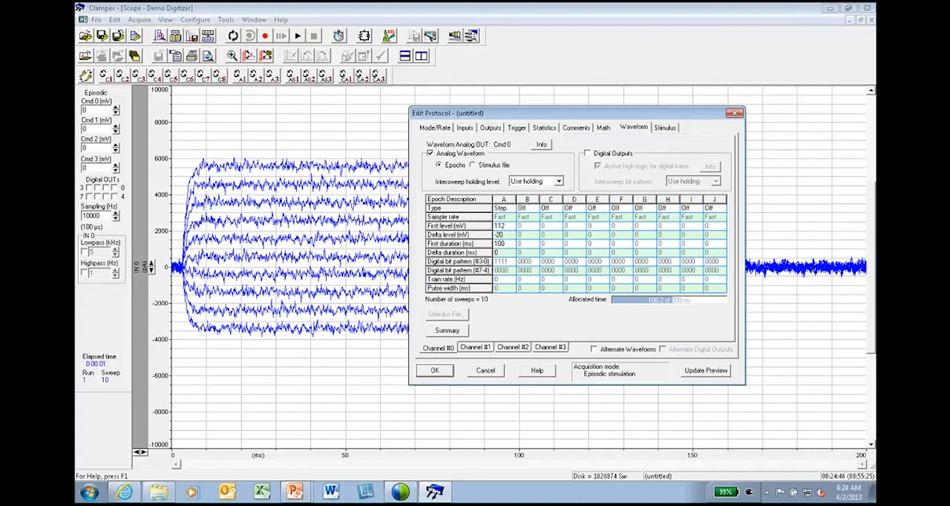
{"action": "left_click", "coordinate": [506, 228]}
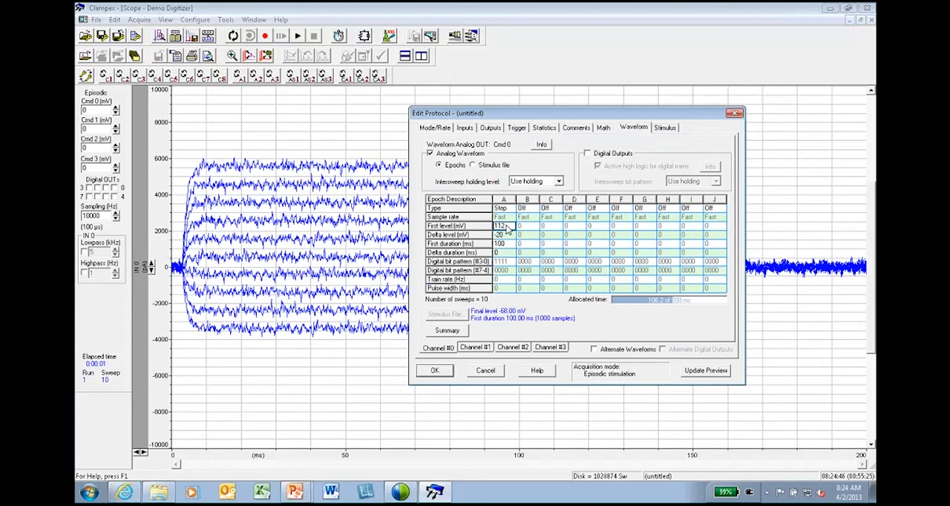
{"action": "type", "text": "0"}
{"action": "left_click", "coordinate": [505, 236]}
{"action": "type", "text": "0"}
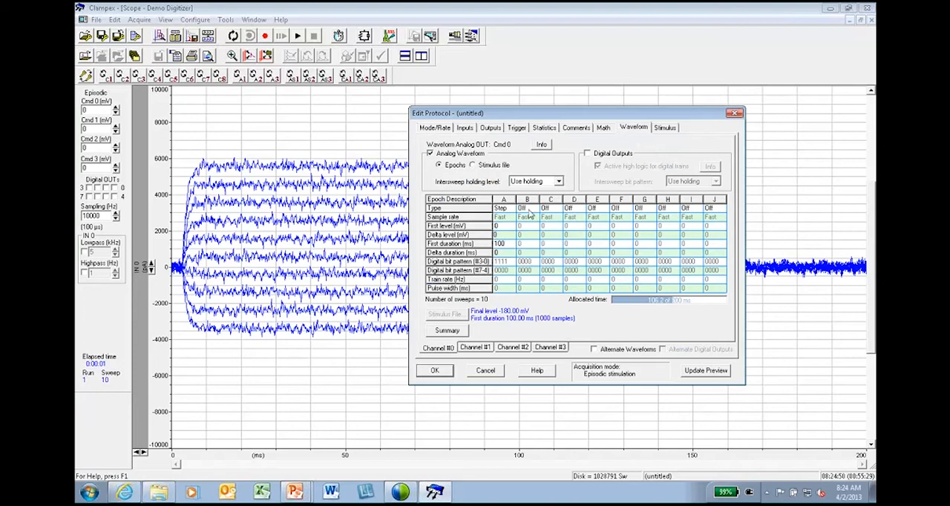
Make epoch B of the waveform a Step with a first level of 100 mV and a first duration of 5 ms.
{"action": "left_click", "coordinate": [528, 209]}
{"action": "left_click", "coordinate": [535, 232]}
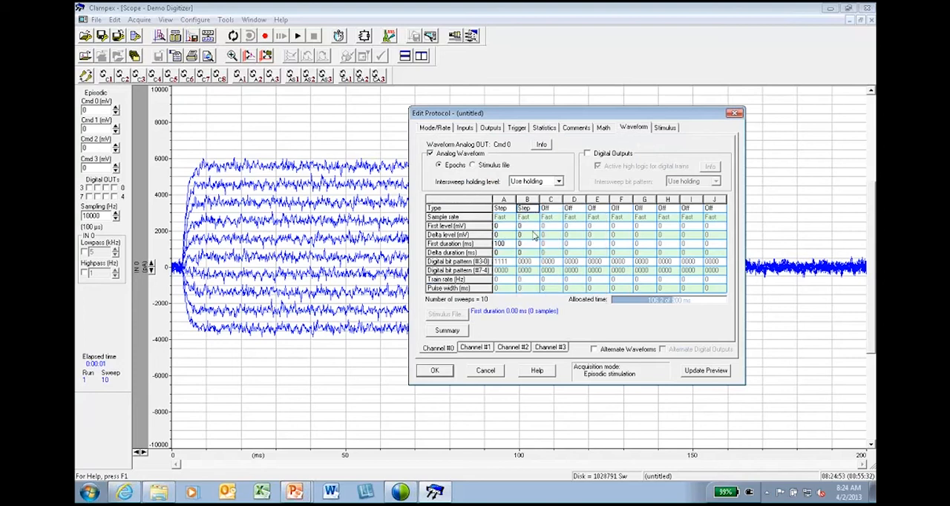
{"action": "left_click", "coordinate": [527, 228]}
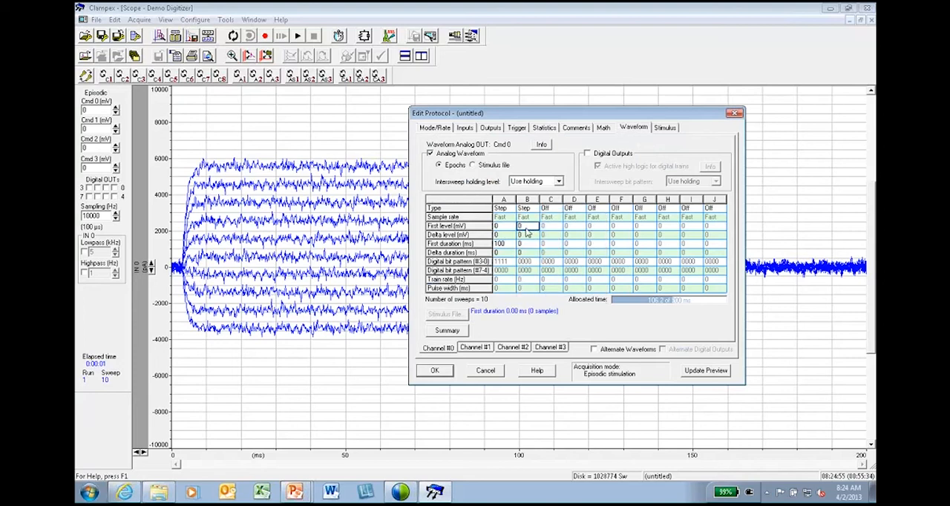
{"action": "type", "text": "100"}
{"action": "left_click", "coordinate": [528, 244]}
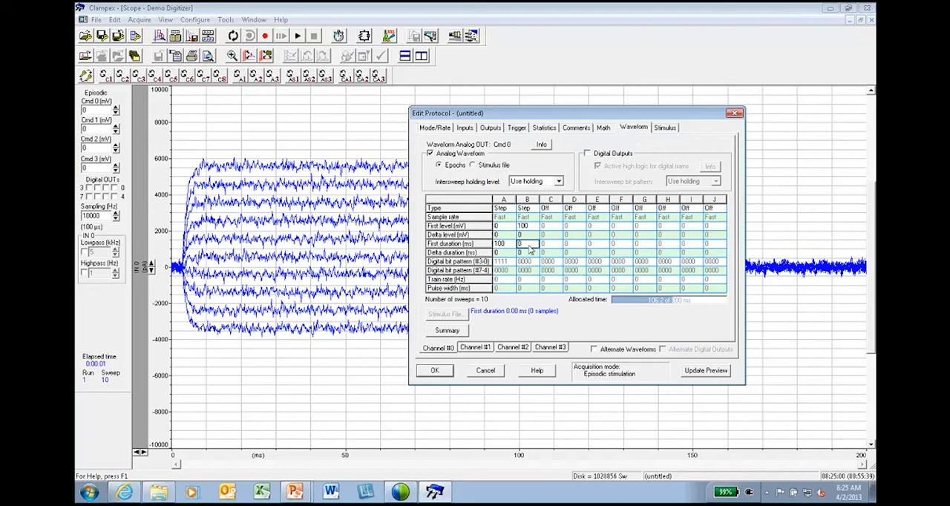
{"action": "type", "text": "5"}
{"action": "left_click", "coordinate": [501, 246]}
{"action": "left_click", "coordinate": [522, 244]}
Set the statistics baseline region from 40 to 50 ms.
{"action": "left_click", "coordinate": [544, 128]}
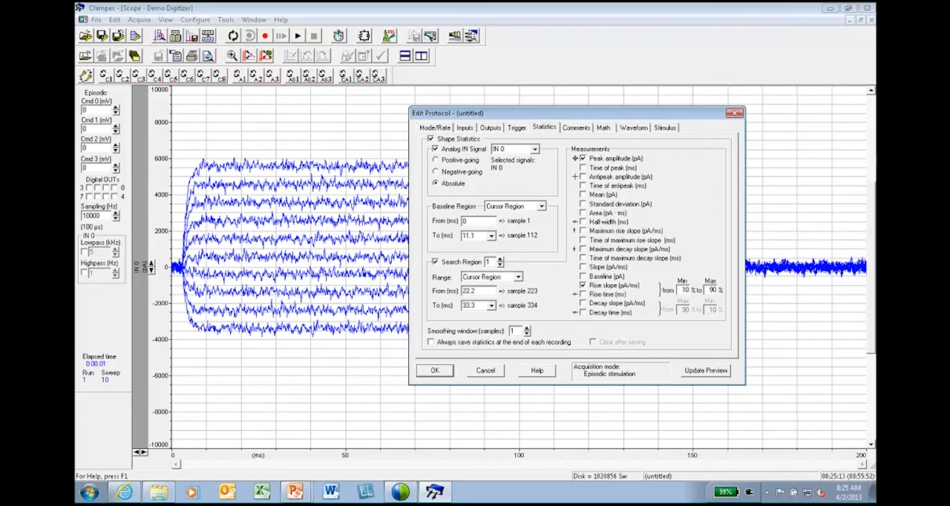
{"action": "double_click", "coordinate": [467, 222]}
{"action": "type", "text": "40"}
{"action": "double_click", "coordinate": [465, 234]}
{"action": "type", "text": "50"}
Set statistics search region 1 from 90 to 120 ms, keeping the Cursor Region range, and accept the protocol.
{"action": "left_click", "coordinate": [518, 276]}
{"action": "left_click", "coordinate": [518, 278]}
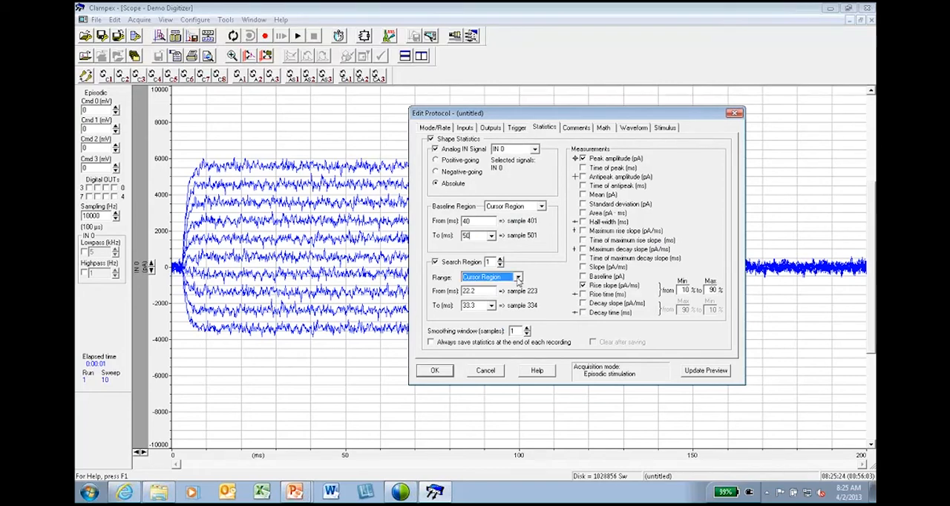
{"action": "key", "text": "Tab"}
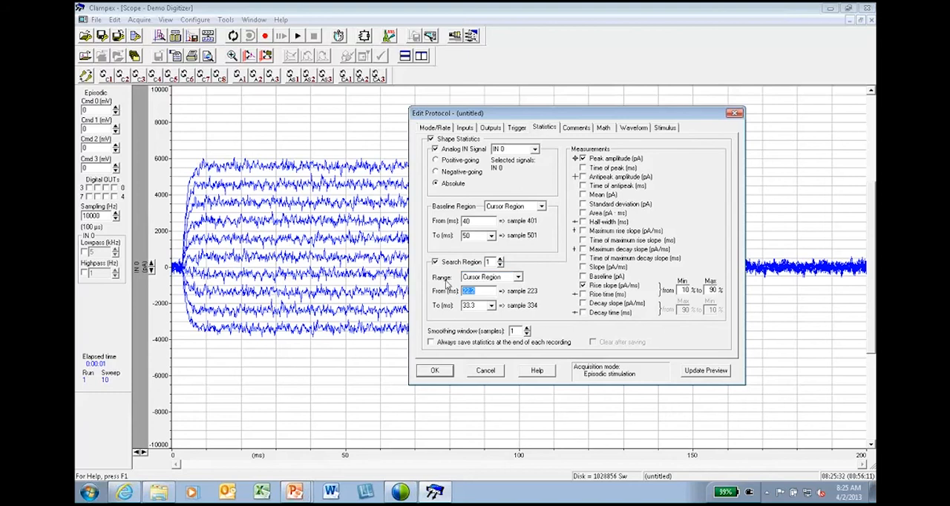
{"action": "type", "text": "90"}
{"action": "key", "text": "Tab"}
{"action": "type", "text": "120"}
{"action": "left_click", "coordinate": [441, 373]}
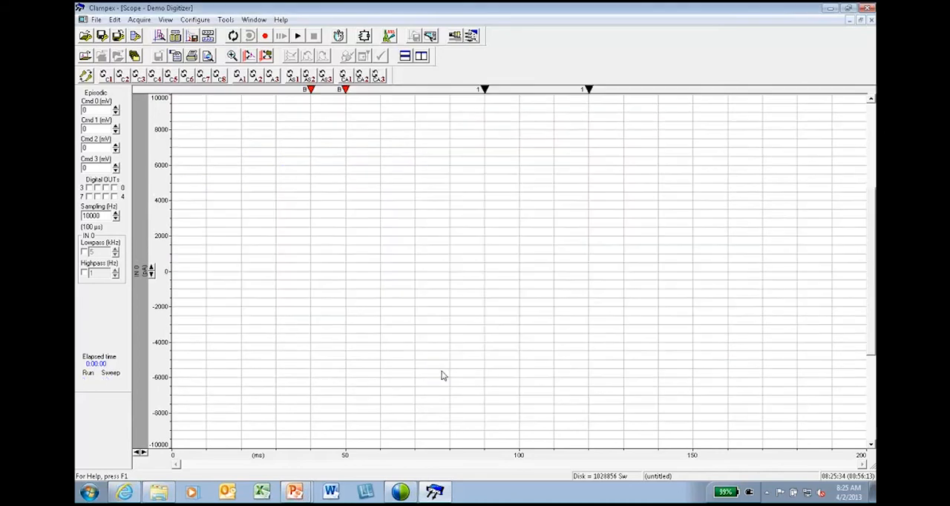
Run the protocol in view-only mode and tile the Scope and Online Statistics windows side by side, with the Results window minimized.
{"action": "left_click", "coordinate": [298, 38]}
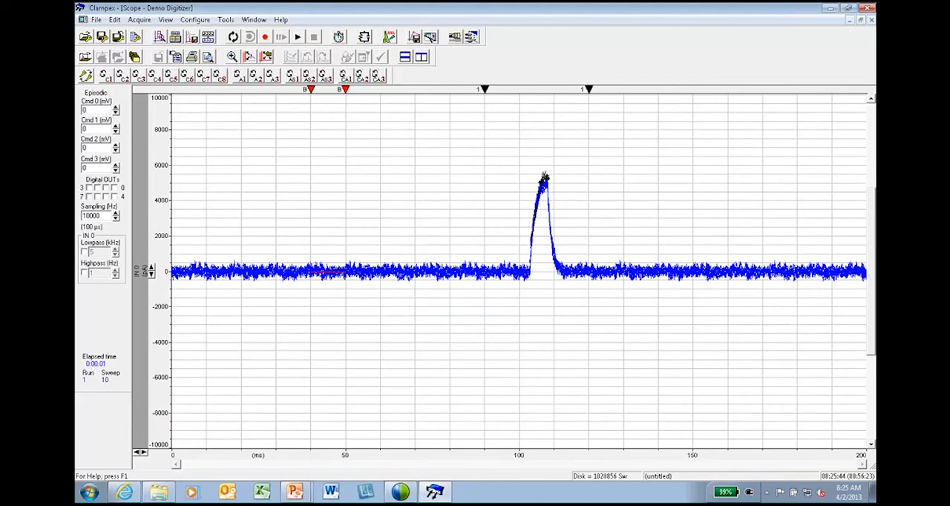
{"action": "left_click", "coordinate": [405, 57]}
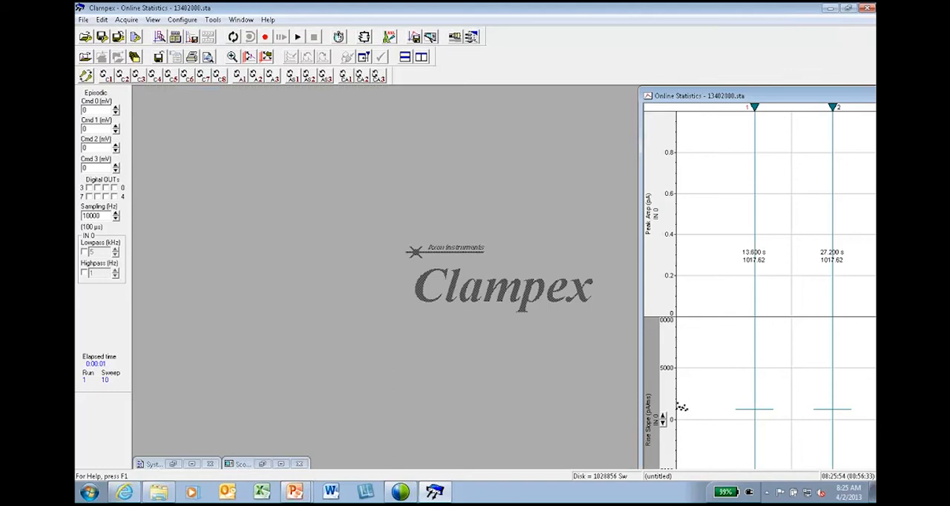
{"action": "left_click", "coordinate": [281, 464]}
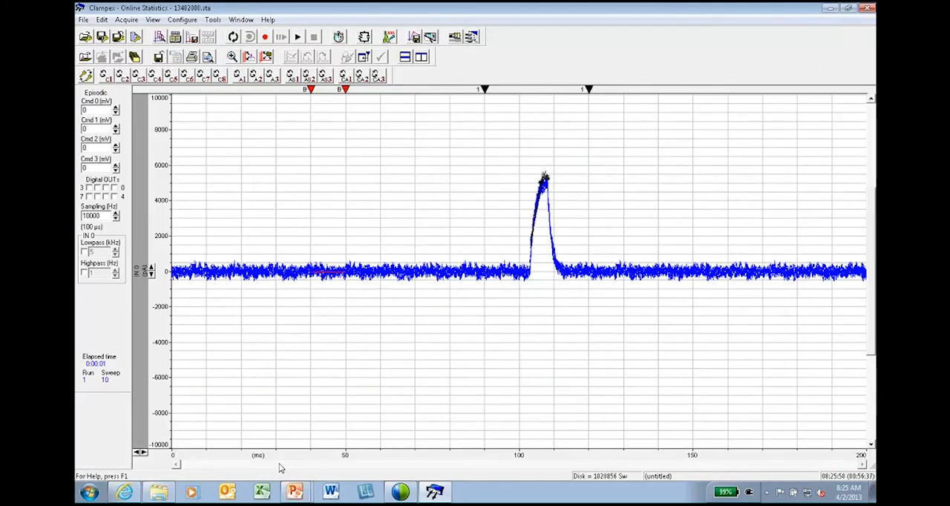
{"action": "left_click", "coordinate": [421, 57]}
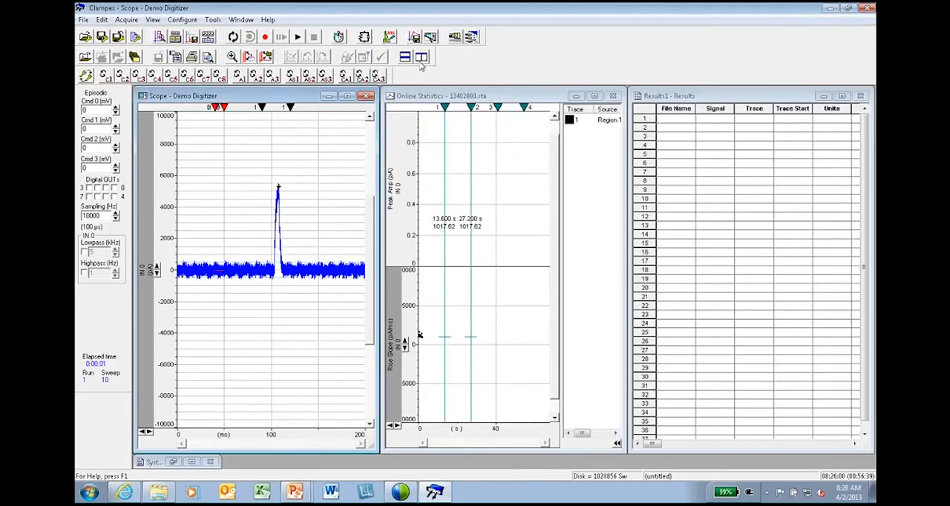
{"action": "left_click", "coordinate": [824, 97]}
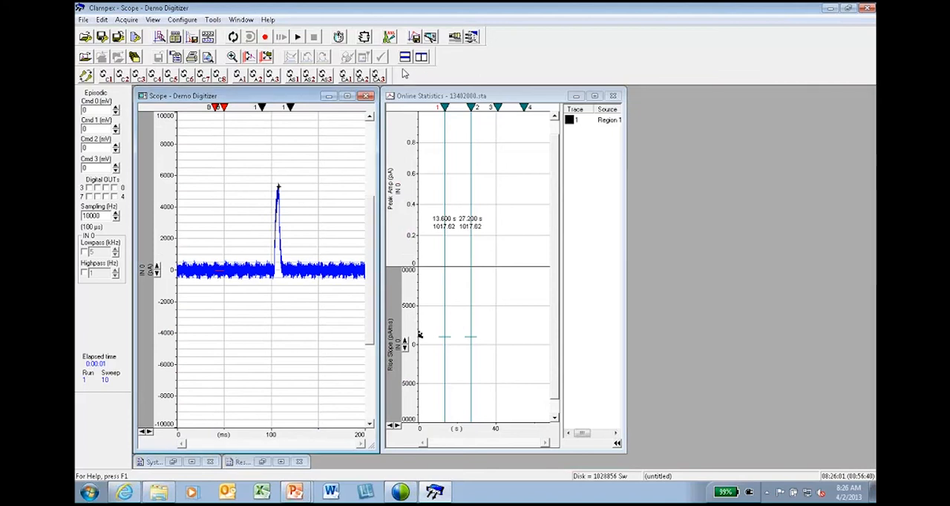
{"action": "left_click", "coordinate": [421, 60]}
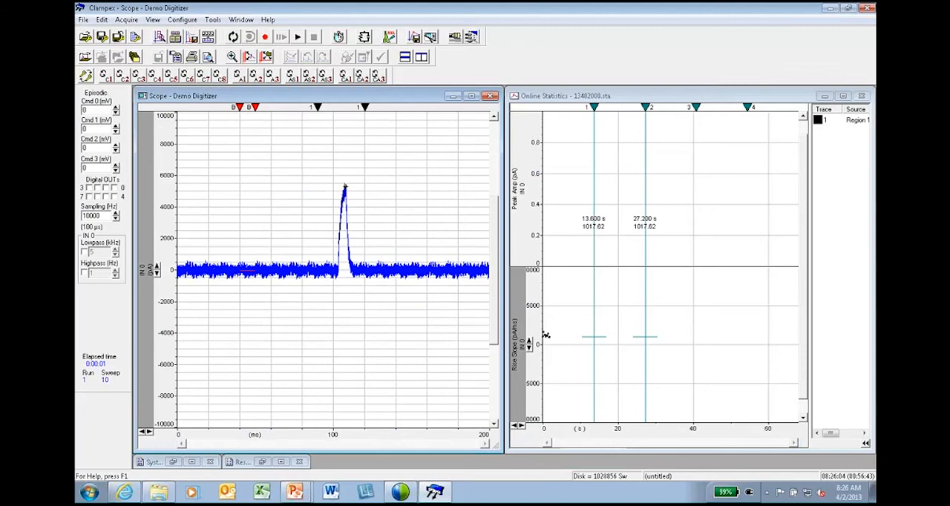
Set the protocol to 100 sweeps per run with a sweep start-to-start interval of 1 s, and accept it.
{"action": "left_click", "coordinate": [157, 37]}
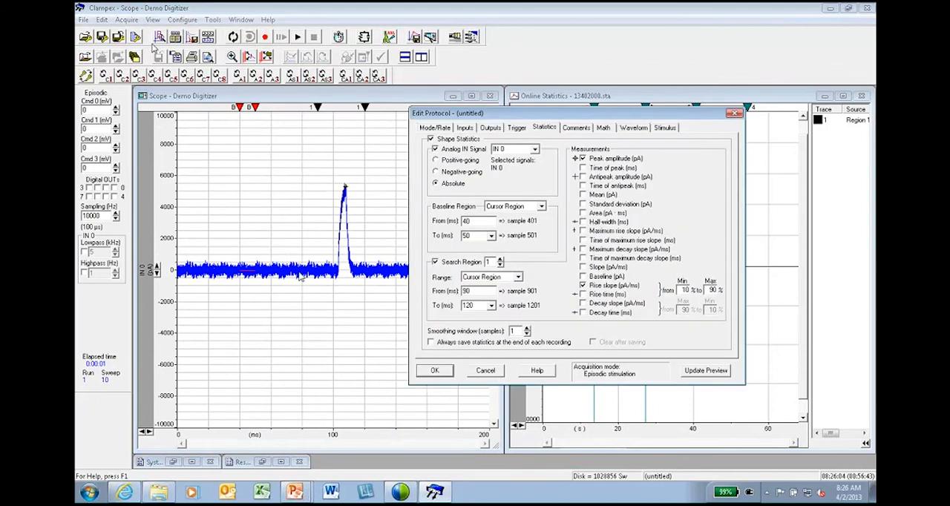
{"action": "left_click", "coordinate": [436, 128]}
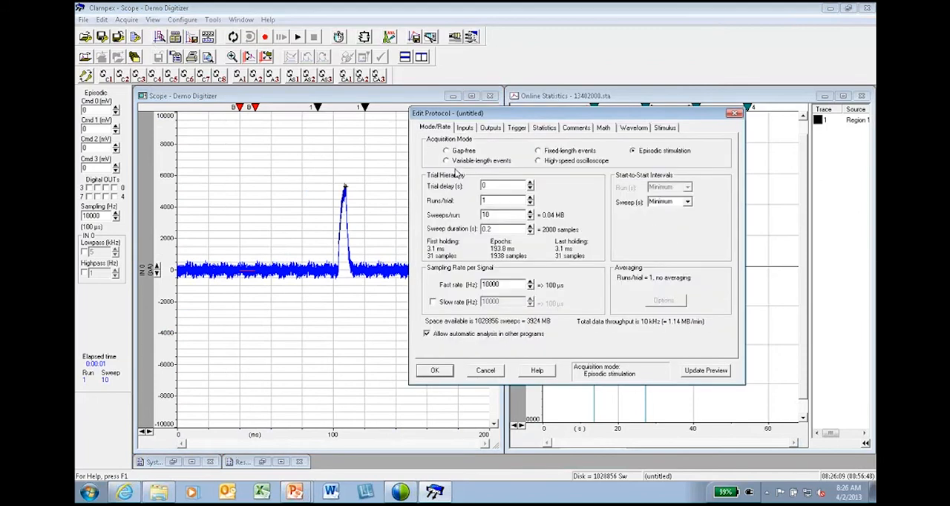
{"action": "key", "text": "BackSpace"}
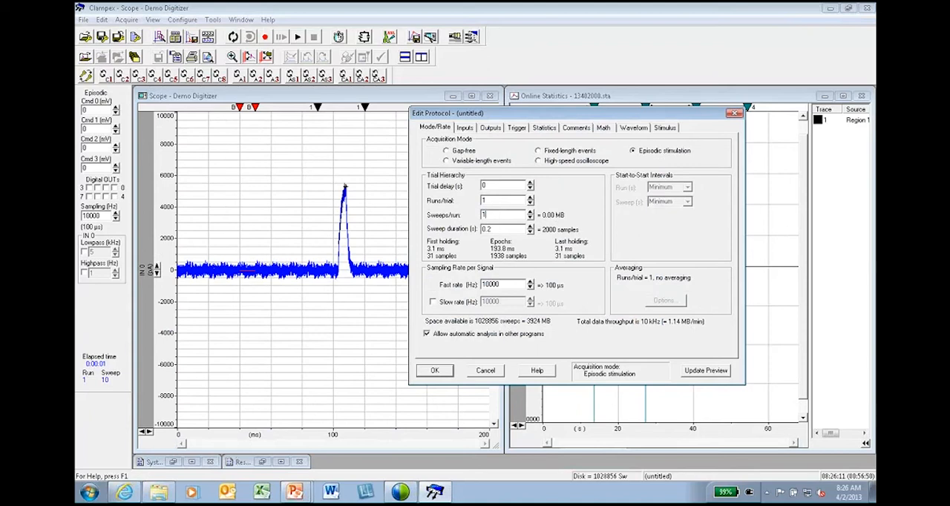
{"action": "type", "text": "00"}
{"action": "left_click_drag", "start_coordinate": [676, 202], "coordinate": [640, 203]}
{"action": "left_click", "coordinate": [435, 371]}
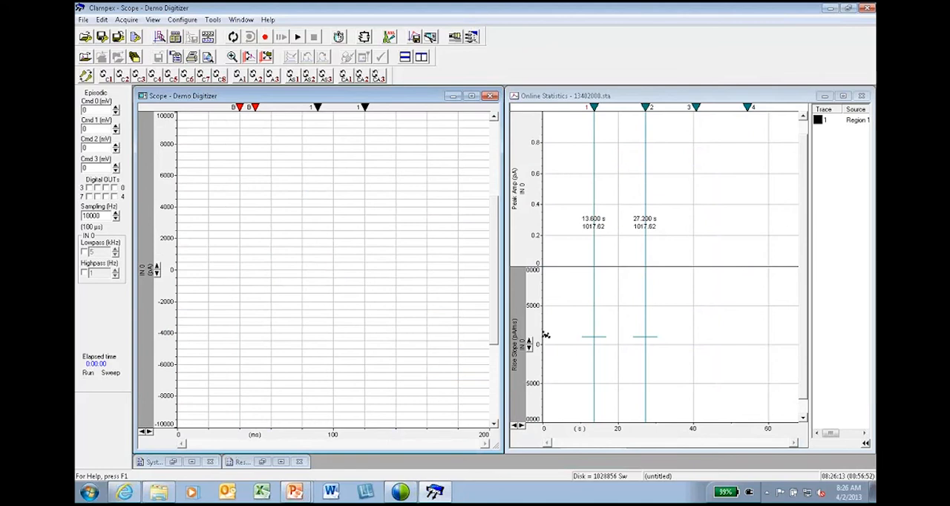
Start a view-only run and rescale the Peak Amp axis in the online statistics to roughly 4000–6000 pA around the plotted points.
{"action": "left_click", "coordinate": [298, 38]}
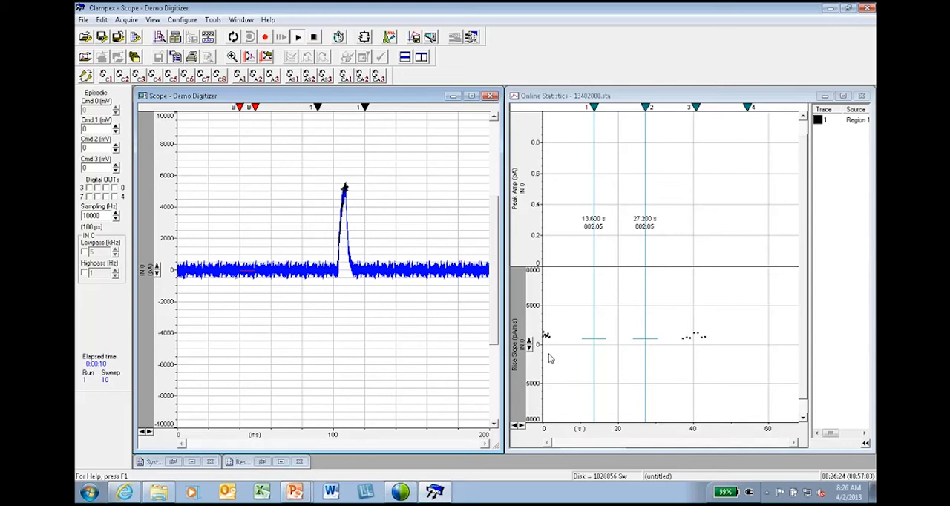
{"action": "left_click", "coordinate": [529, 213]}
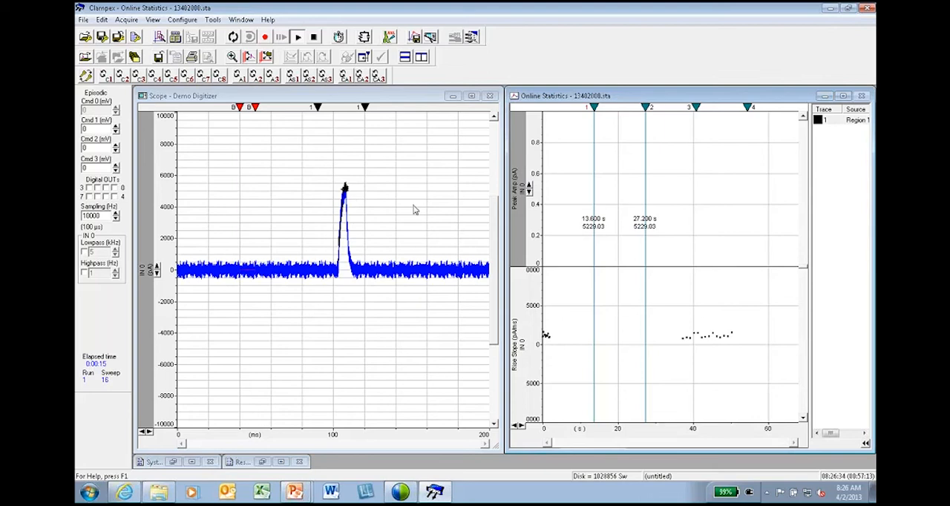
{"action": "left_click", "coordinate": [529, 192]}
{"action": "left_click", "coordinate": [529, 194]}
{"action": "left_click", "coordinate": [529, 195]}
{"action": "left_click", "coordinate": [529, 195]}
{"action": "left_click", "coordinate": [529, 195]}
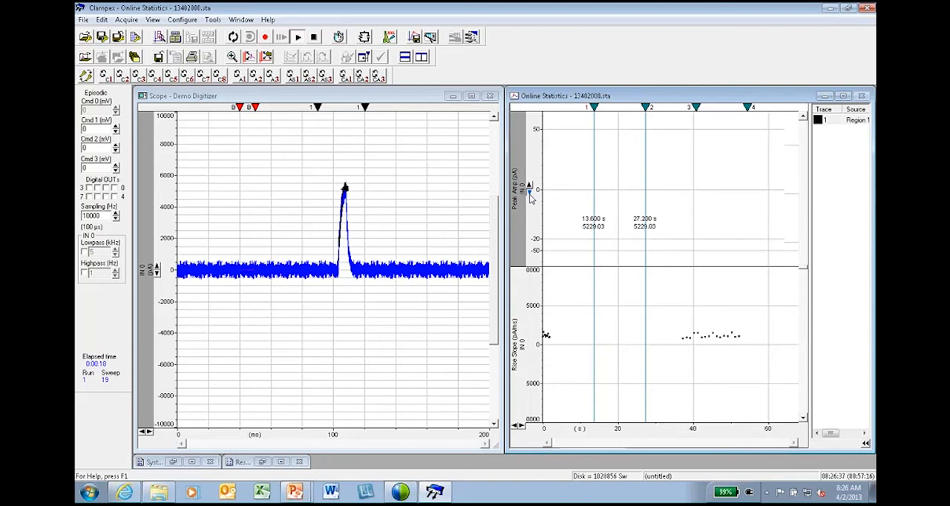
{"action": "left_click", "coordinate": [529, 194]}
{"action": "left_click", "coordinate": [529, 194]}
{"action": "left_click", "coordinate": [529, 194]}
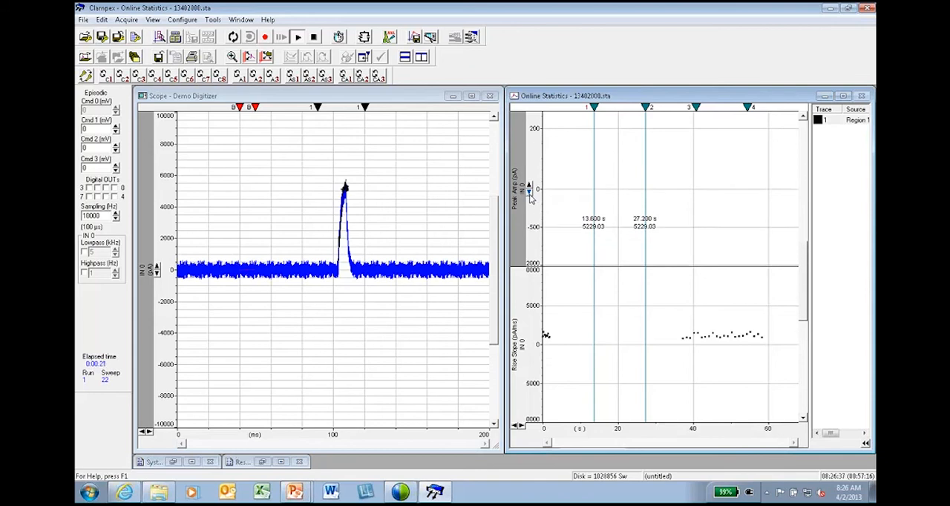
{"action": "left_click", "coordinate": [529, 195]}
{"action": "left_click", "coordinate": [529, 195]}
{"action": "left_click", "coordinate": [529, 195]}
{"action": "left_click", "coordinate": [529, 194]}
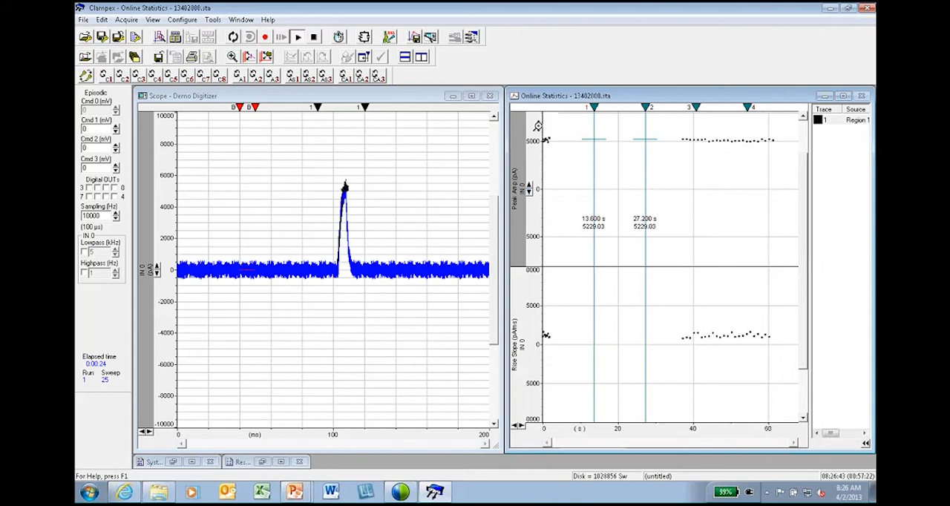
{"action": "left_click_drag", "start_coordinate": [537, 149], "coordinate": [537, 152]}
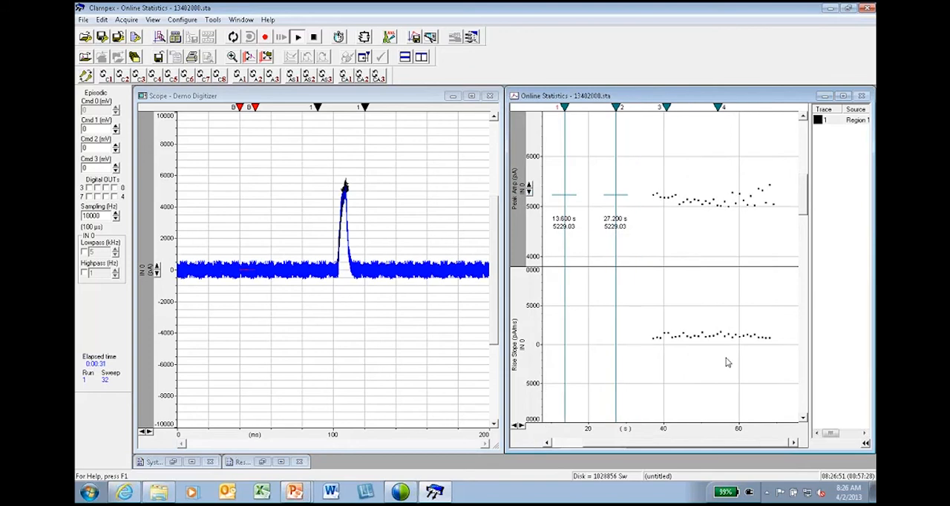
Stop the run, set Epoch B's first level to 150 mV in the protocol waveform, and accept the protocol.
{"action": "left_click", "coordinate": [315, 37]}
{"action": "left_click", "coordinate": [135, 37]}
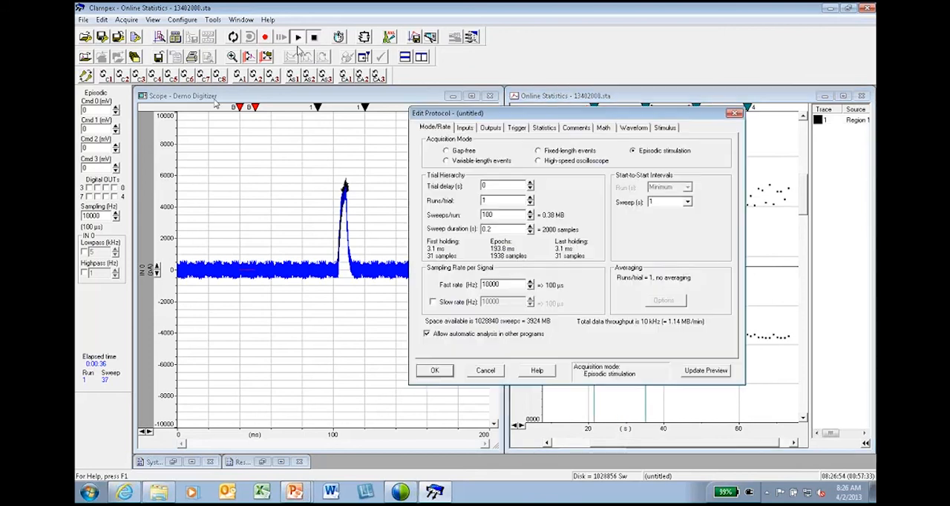
{"action": "left_click", "coordinate": [634, 127]}
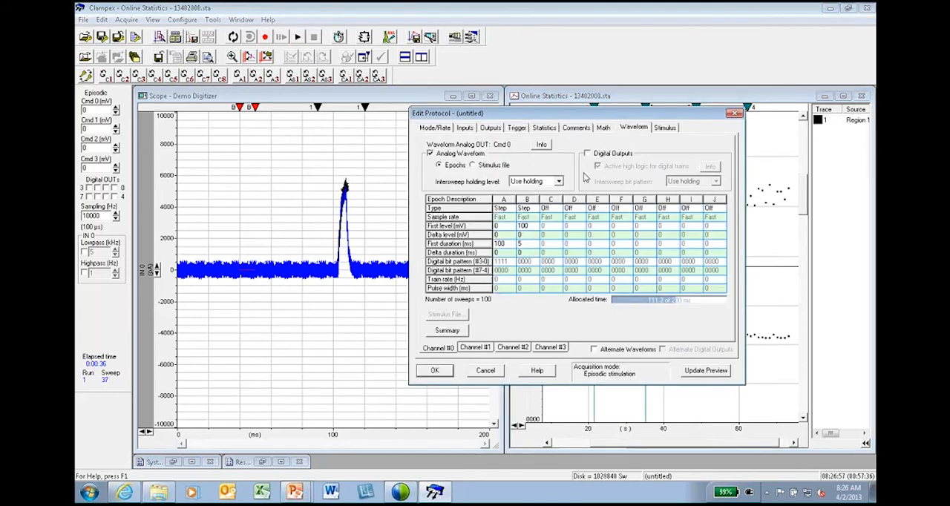
{"action": "left_click", "coordinate": [524, 226]}
{"action": "type", "text": "150"}
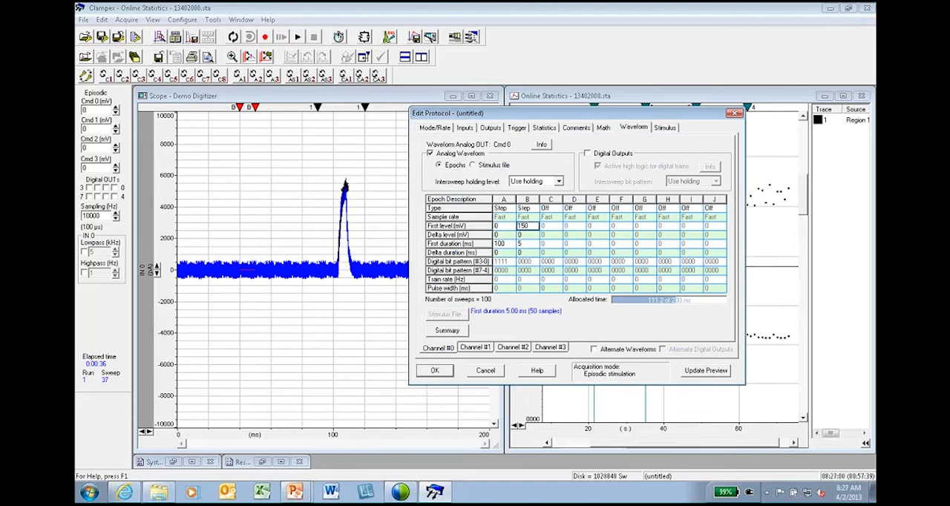
{"action": "left_click", "coordinate": [435, 370]}
Start a view-only run, rescale the Peak Amp axis up to 8000 pA and the Rise Slope axis up to 4000 pA/ms, and stop it.
{"action": "left_click", "coordinate": [298, 37]}
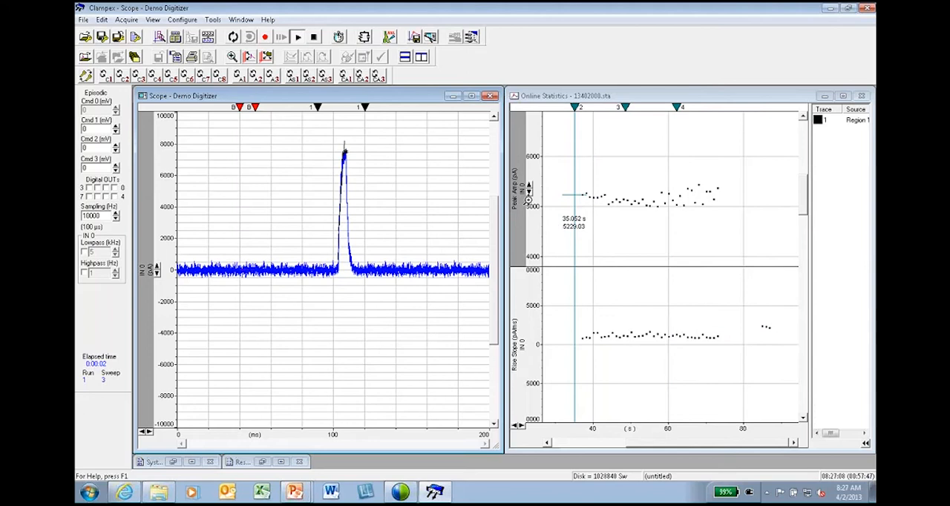
{"action": "left_click", "coordinate": [771, 151]}
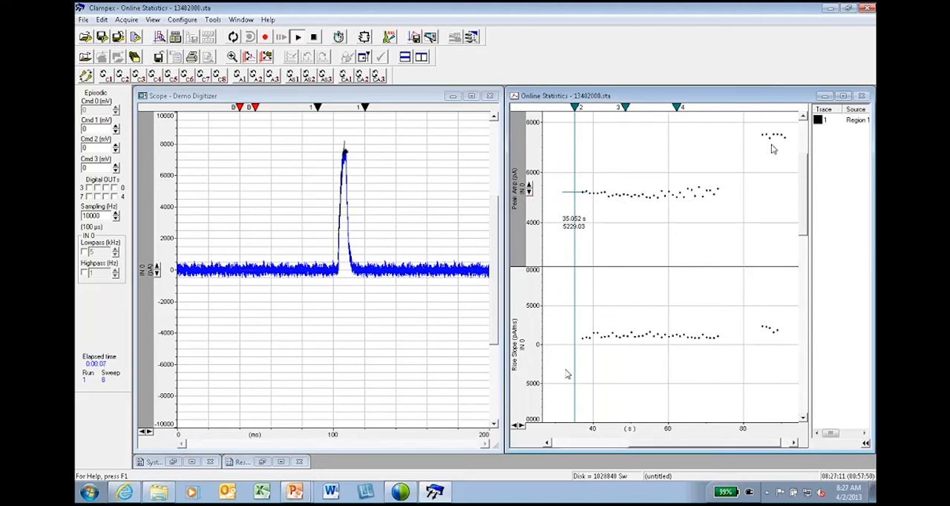
{"action": "left_click", "coordinate": [533, 334]}
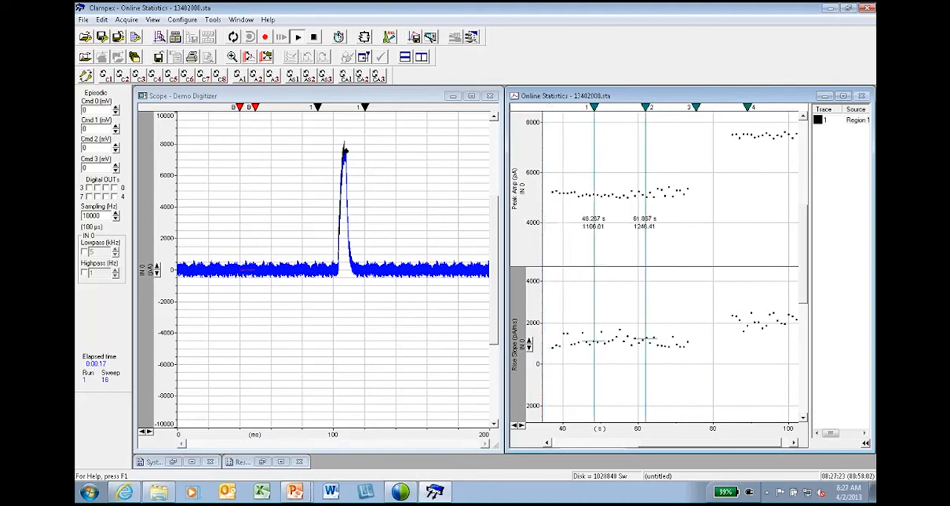
{"action": "left_click", "coordinate": [315, 37]}
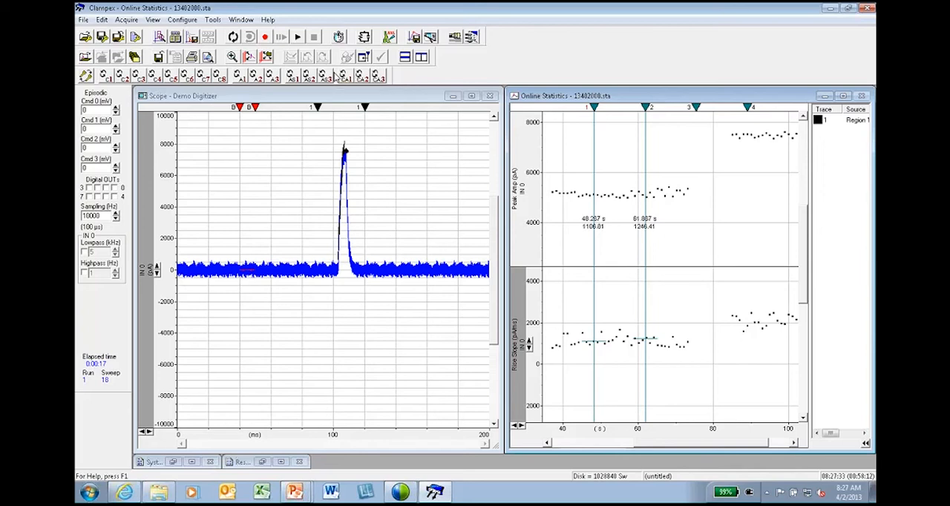
Enable the protocol's User List for Channel #0 and choose Epoch A duration (ms) as the parameter to change.
{"action": "left_click", "coordinate": [135, 37]}
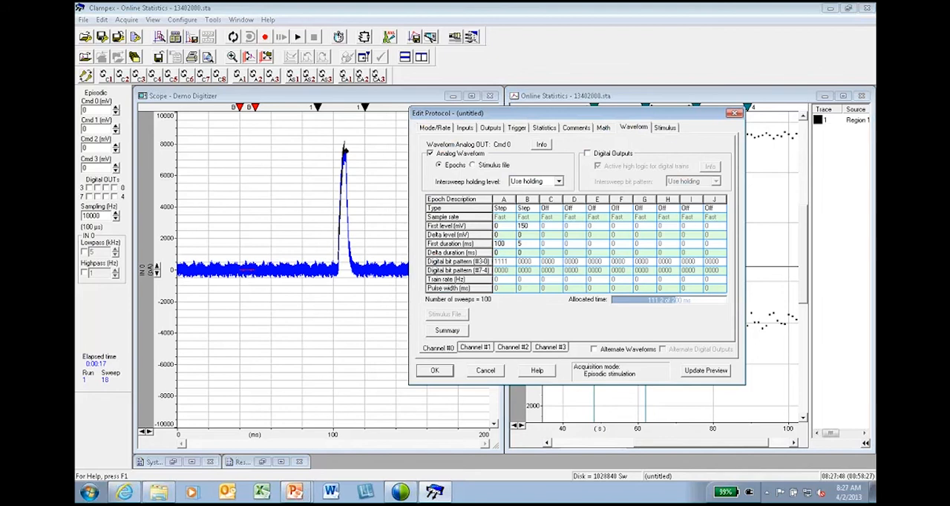
{"action": "left_click", "coordinate": [666, 127]}
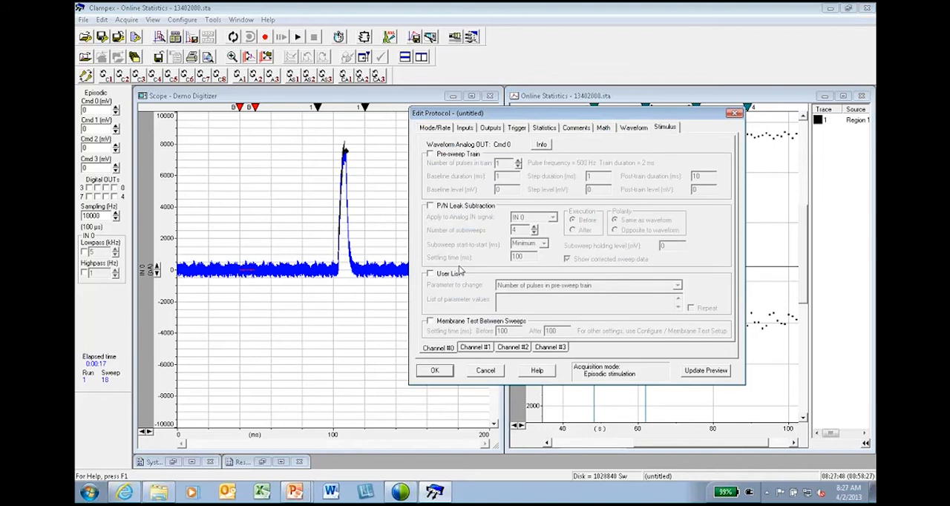
{"action": "left_click", "coordinate": [432, 274]}
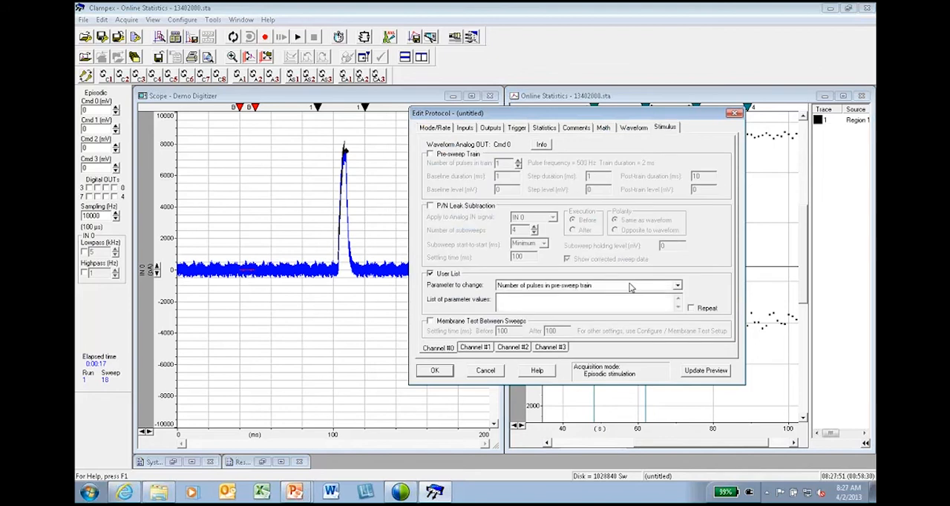
{"action": "left_click", "coordinate": [630, 286]}
{"action": "scroll", "coordinate": [678, 319], "scroll_direction": "down", "scroll_amount": 5}
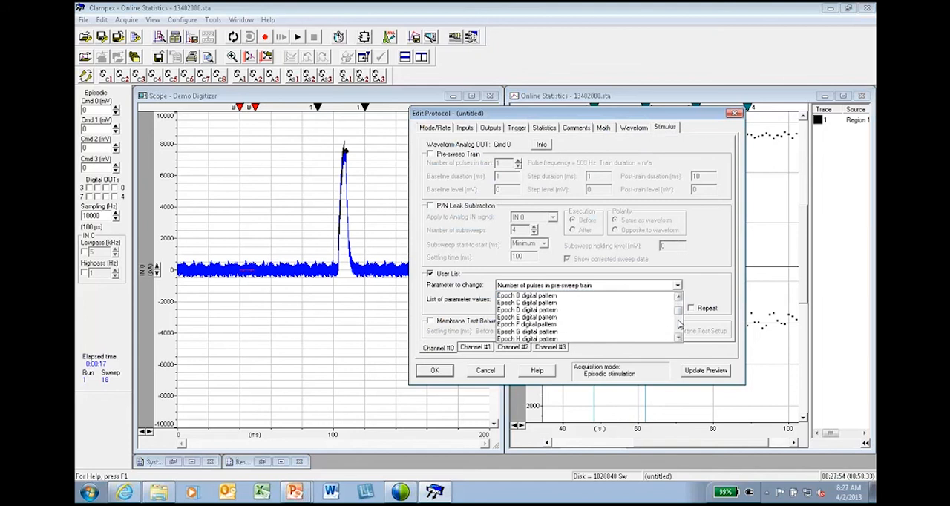
{"action": "scroll", "coordinate": [679, 324], "scroll_direction": "down", "scroll_amount": 2}
{"action": "scroll", "coordinate": [678, 324], "scroll_direction": "down", "scroll_amount": 4}
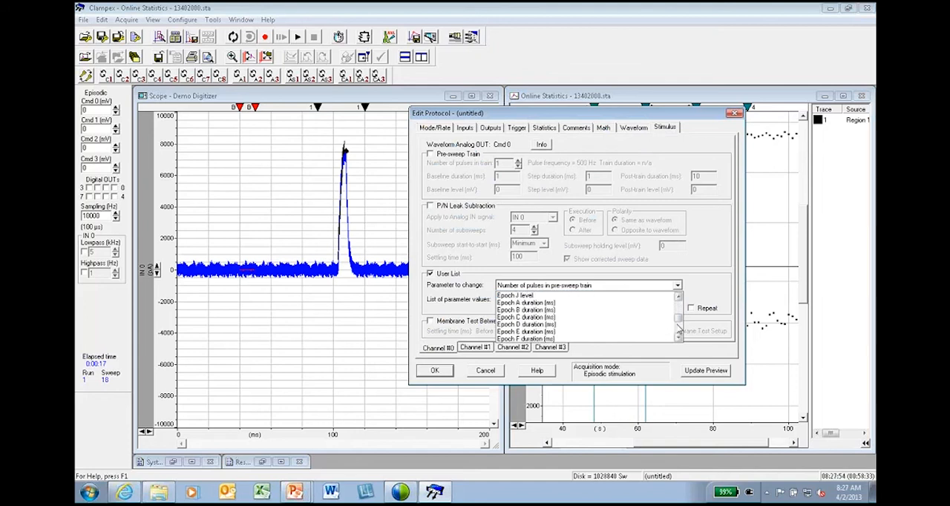
{"action": "left_click", "coordinate": [569, 302]}
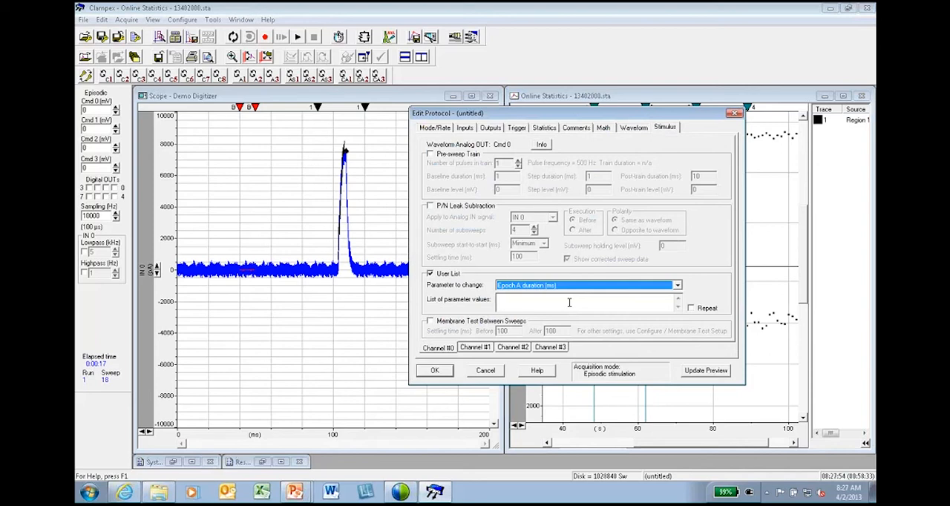
Enter the parameter values 20, 100 in the user list, turn on Repeat, and accept the protocol.
{"action": "left_click", "coordinate": [545, 302]}
{"action": "type", "text": "20"}
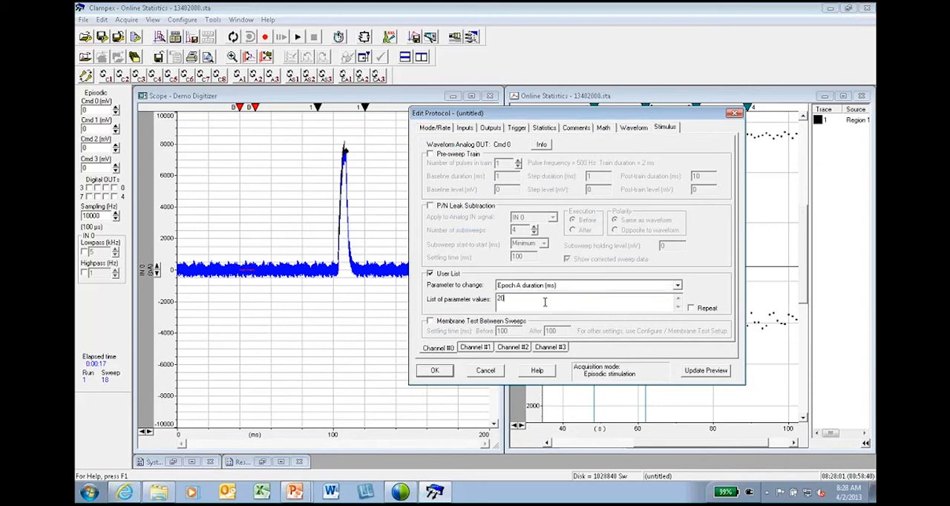
{"action": "type", "text": ", 100"}
{"action": "left_click", "coordinate": [691, 309]}
{"action": "left_click", "coordinate": [435, 370]}
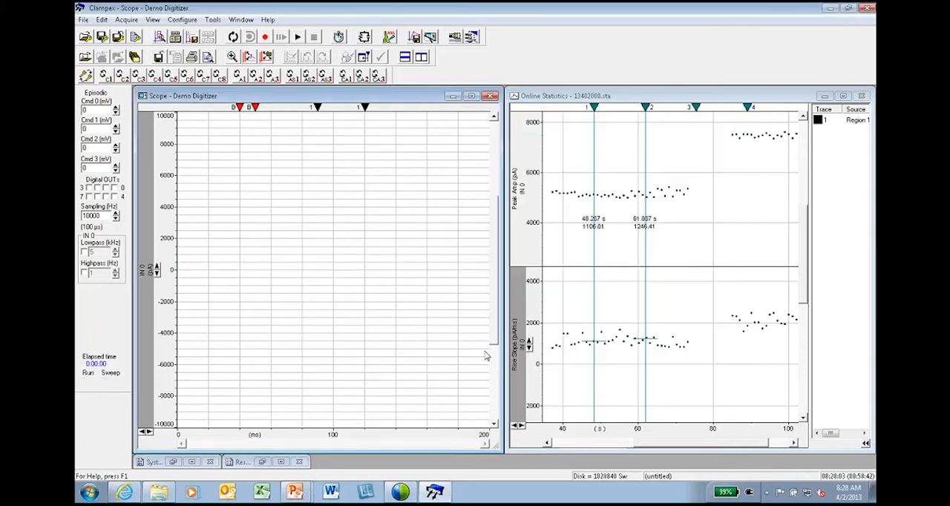
Minimize the Online Statistics window and maximize the Scope window.
{"action": "left_click", "coordinate": [824, 96]}
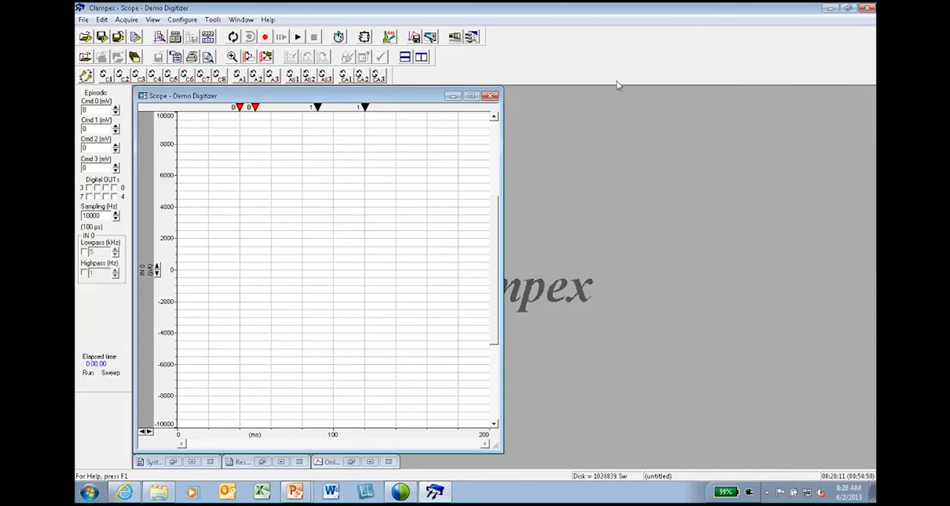
{"action": "left_click", "coordinate": [472, 96]}
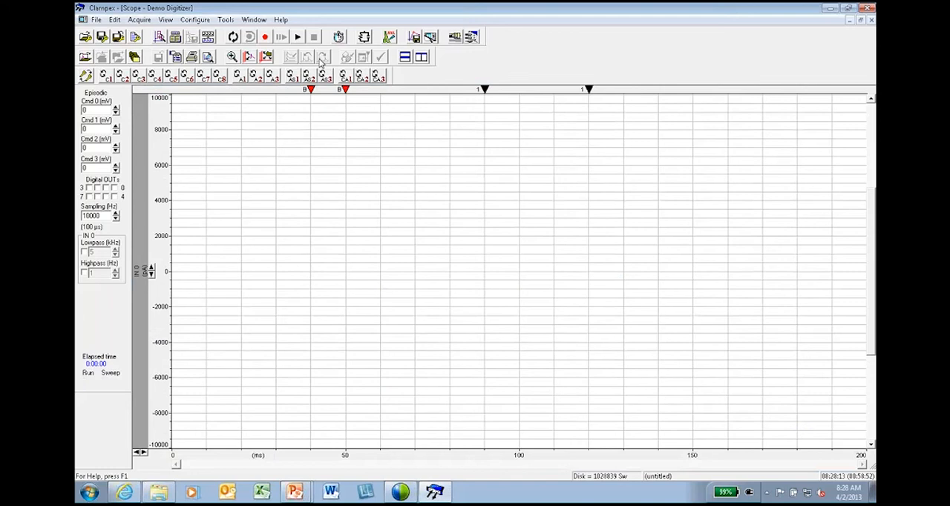
Review Epoch A's duration entry in the waveform table and the user list, accept the protocol, and start a view-only run.
{"action": "left_click", "coordinate": [138, 39]}
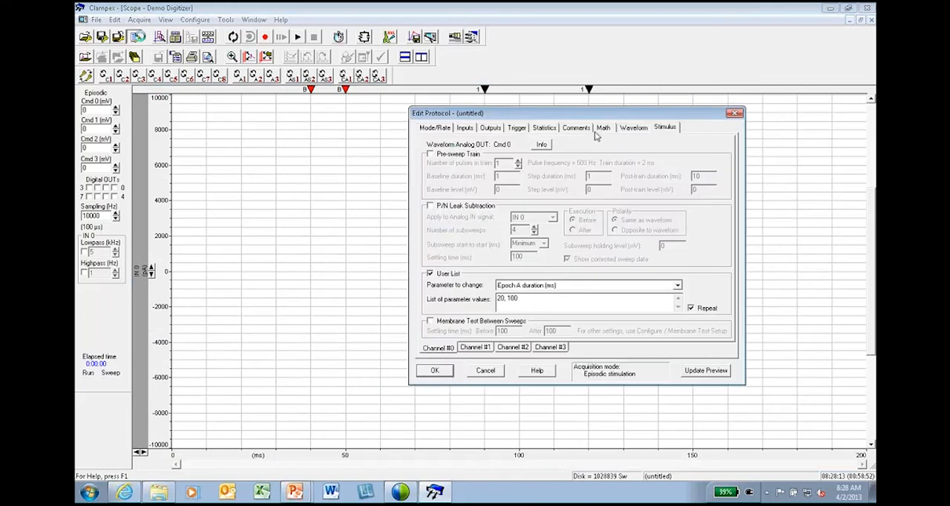
{"action": "left_click", "coordinate": [633, 128]}
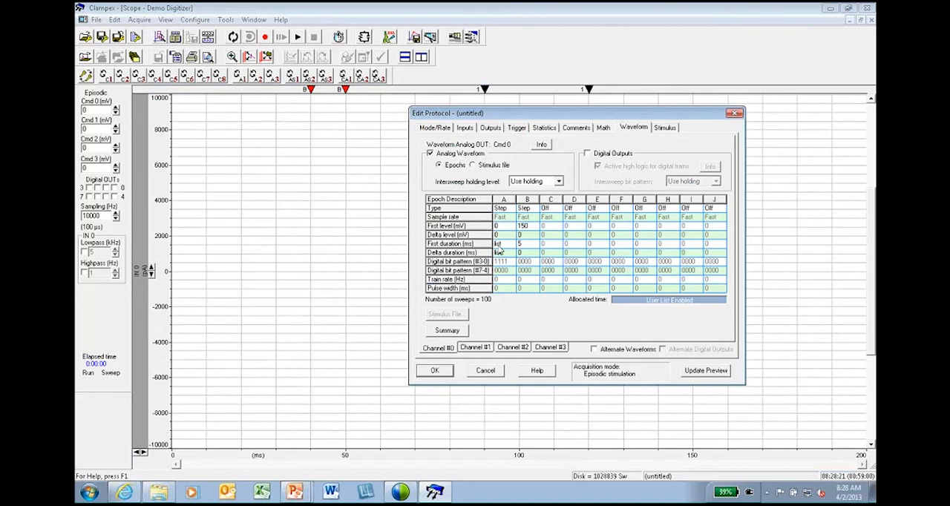
{"action": "left_click", "coordinate": [657, 130]}
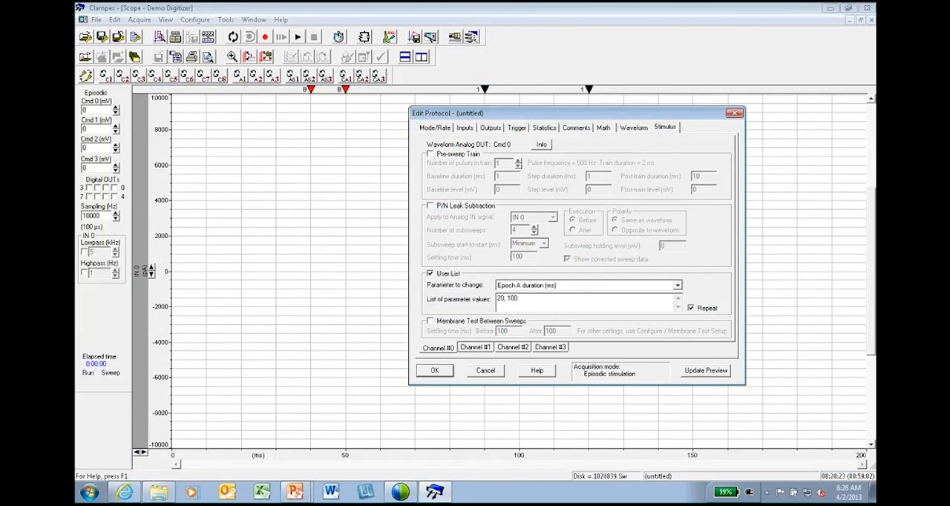
{"action": "left_click", "coordinate": [435, 372]}
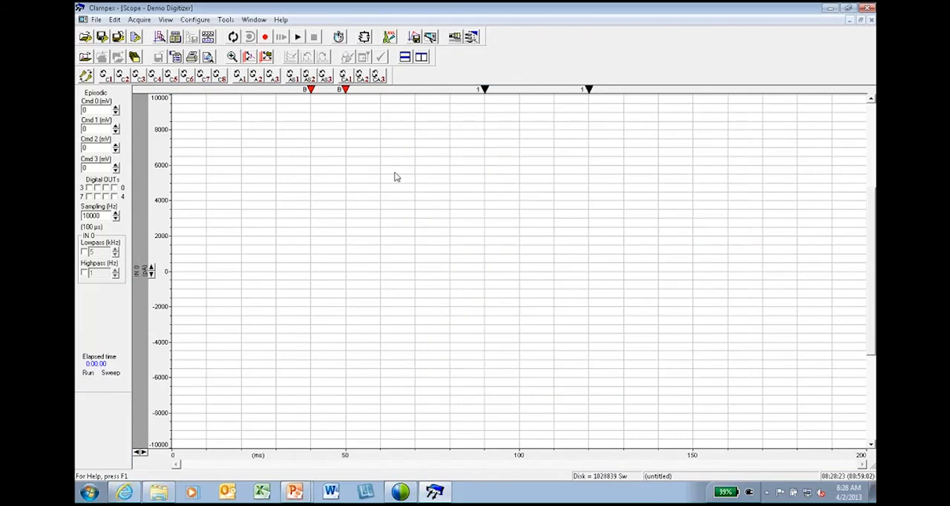
{"action": "left_click", "coordinate": [297, 37]}
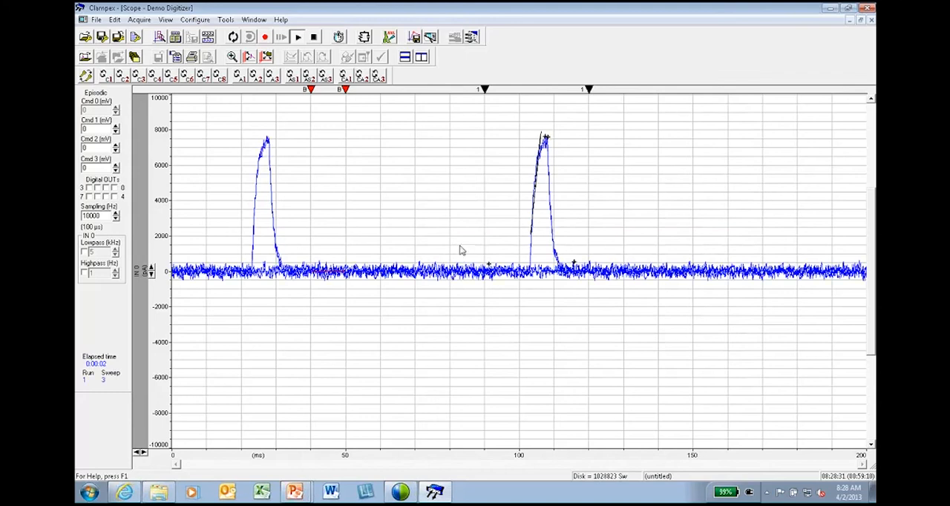
Set the Scope window's display properties to clear before each sweep.
{"action": "right_click", "coordinate": [269, 208]}
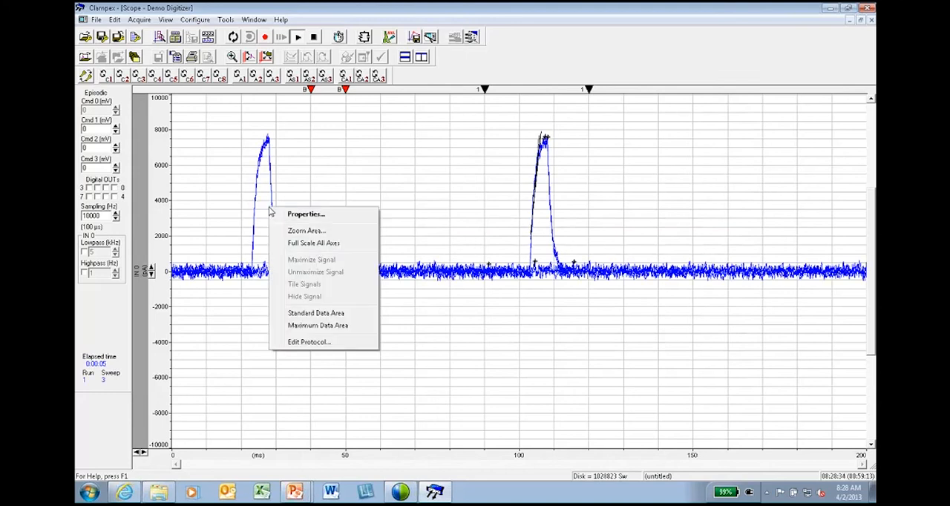
{"action": "left_click", "coordinate": [314, 214]}
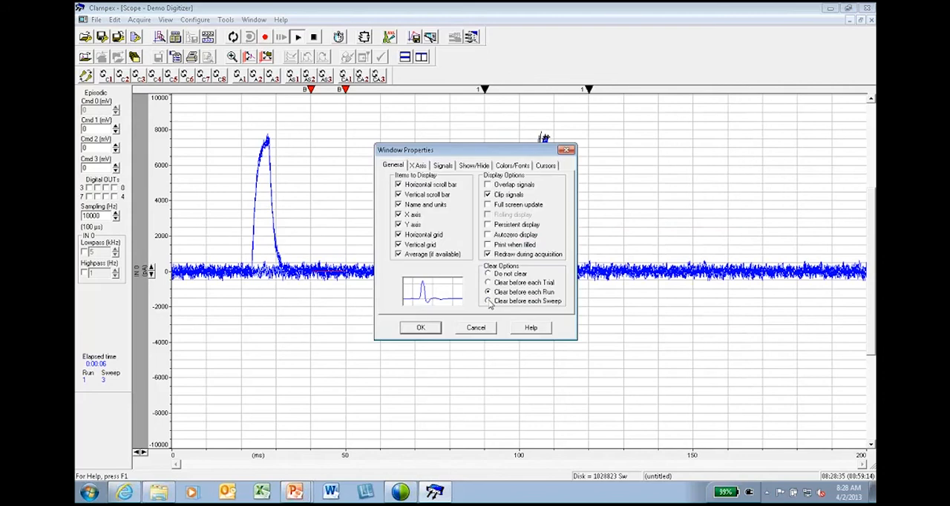
{"action": "left_click", "coordinate": [434, 328]}
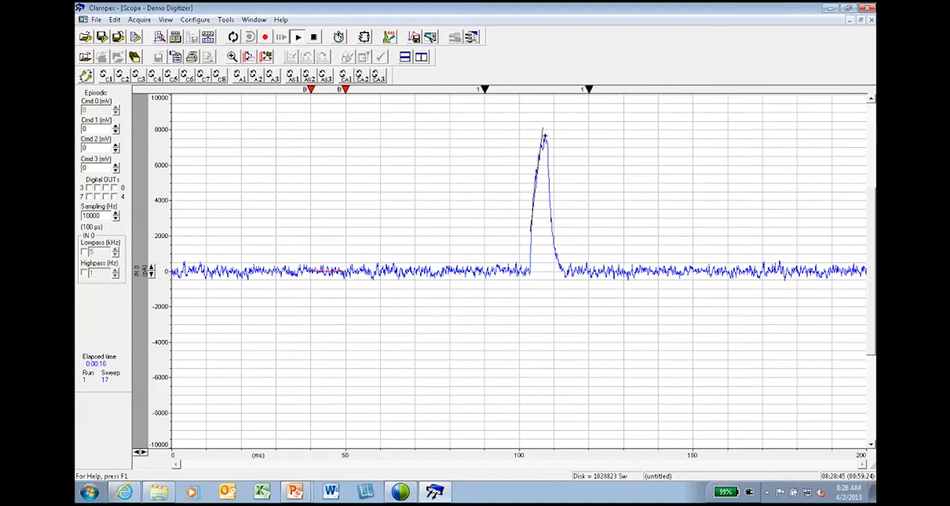
Set the user list values to 10, 20, 90, 30, 40, 50, 60, 70, 80, 100, accept, and test the protocol in a view-only run.
{"action": "left_click", "coordinate": [137, 36]}
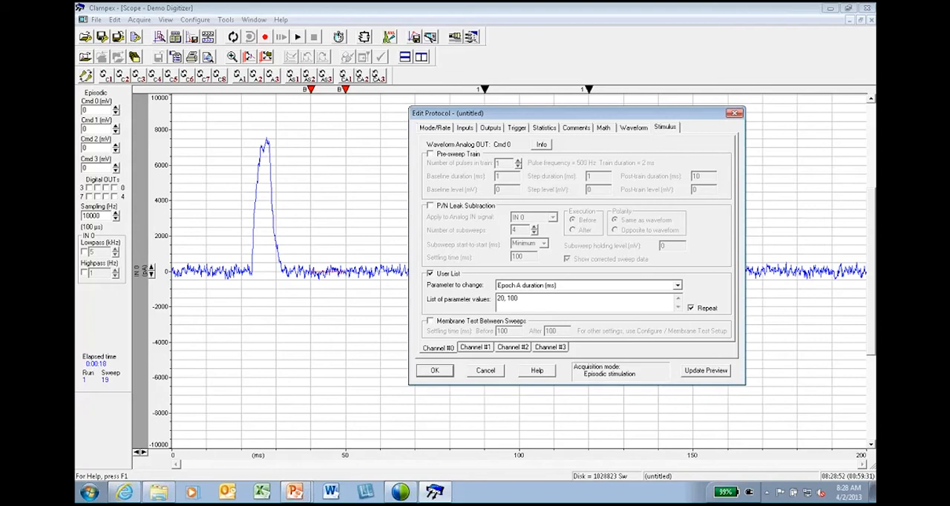
{"action": "left_click_drag", "start_coordinate": [498, 298], "coordinate": [536, 301]}
{"action": "type", "text": "10, 20, 90"}
{"action": "type", "text": ", 30, 40, 50, 60, 70, 80, 100"}
{"action": "left_click", "coordinate": [449, 375]}
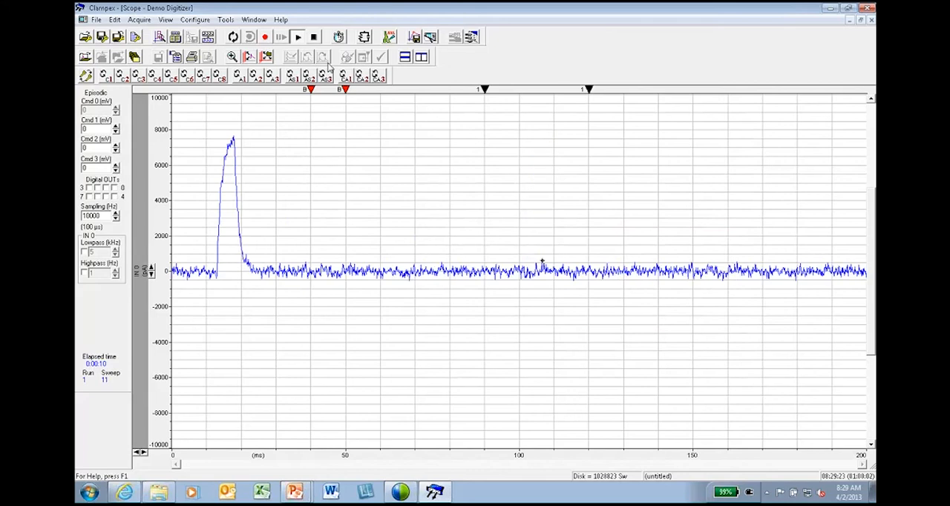
{"action": "left_click", "coordinate": [314, 38]}
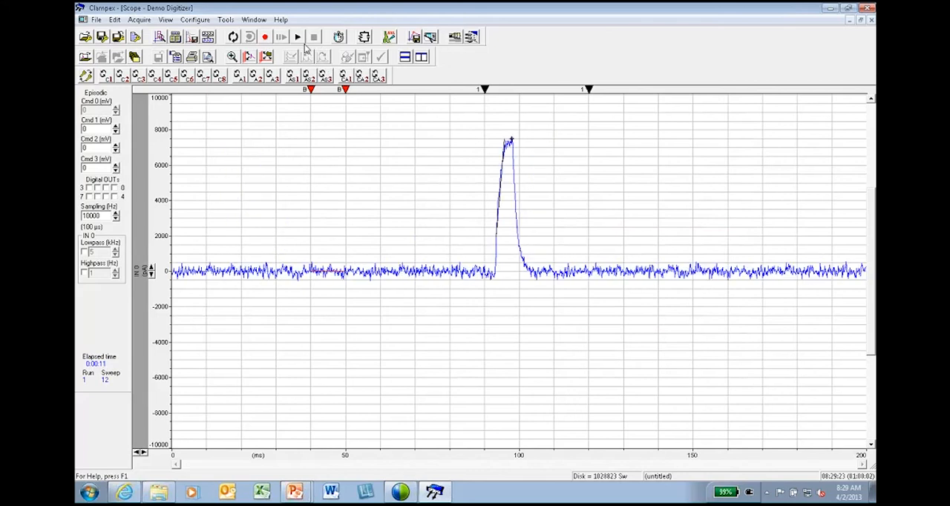
Change the user list's parameter to Epoch B level, keeping the same list of values.
{"action": "left_click", "coordinate": [135, 36]}
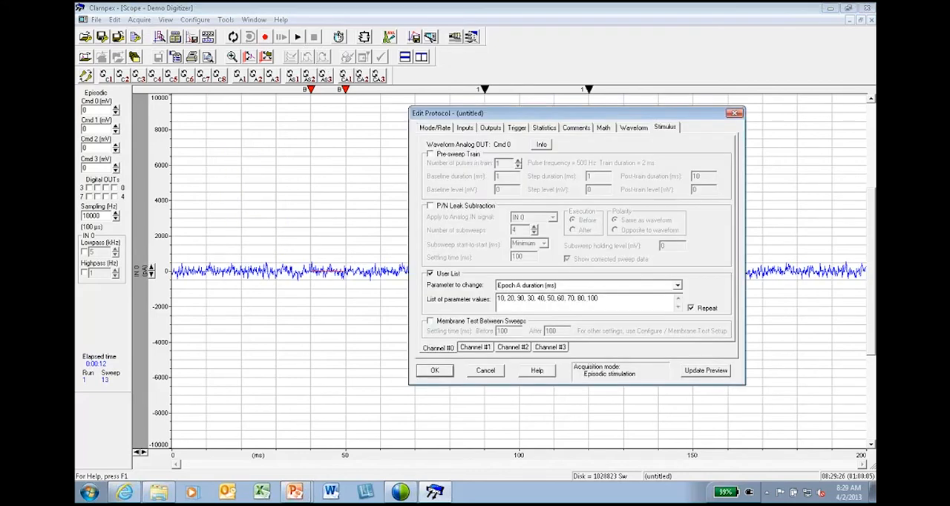
{"action": "left_click", "coordinate": [677, 286]}
{"action": "left_click", "coordinate": [679, 296]}
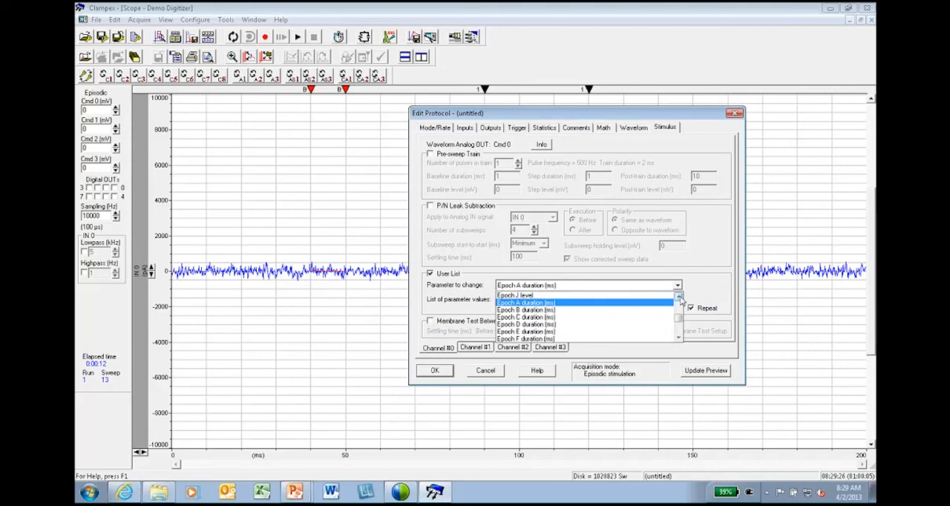
{"action": "left_click", "coordinate": [680, 298]}
{"action": "left_click", "coordinate": [680, 298]}
{"action": "left_click", "coordinate": [680, 298]}
{"action": "left_click", "coordinate": [680, 298]}
{"action": "left_click", "coordinate": [680, 298]}
{"action": "left_click", "coordinate": [680, 297]}
{"action": "left_click", "coordinate": [680, 298]}
{"action": "left_click", "coordinate": [680, 298]}
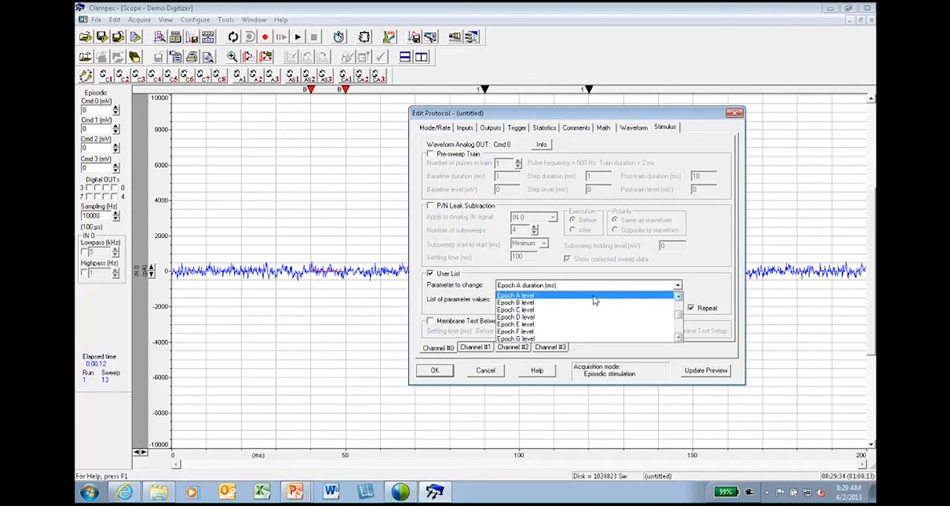
{"action": "left_click", "coordinate": [579, 302]}
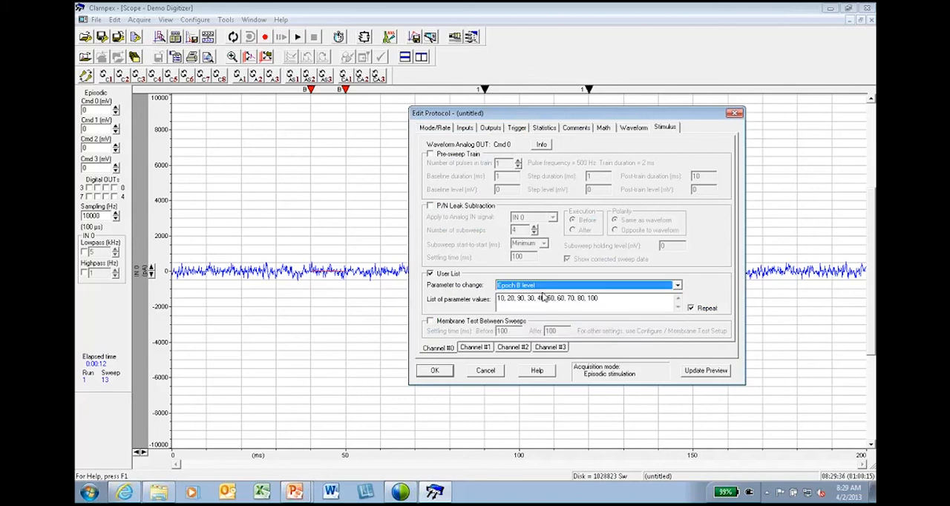
Check Epoch B's level entry in the waveform table, accept the protocol, and test it in a view-only run before stopping.
{"action": "left_click", "coordinate": [632, 129]}
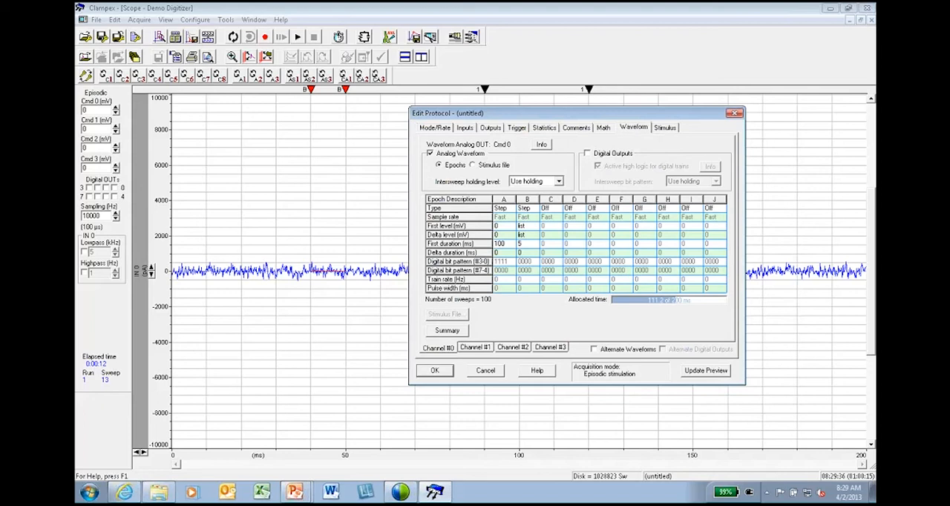
{"action": "left_click", "coordinate": [435, 371]}
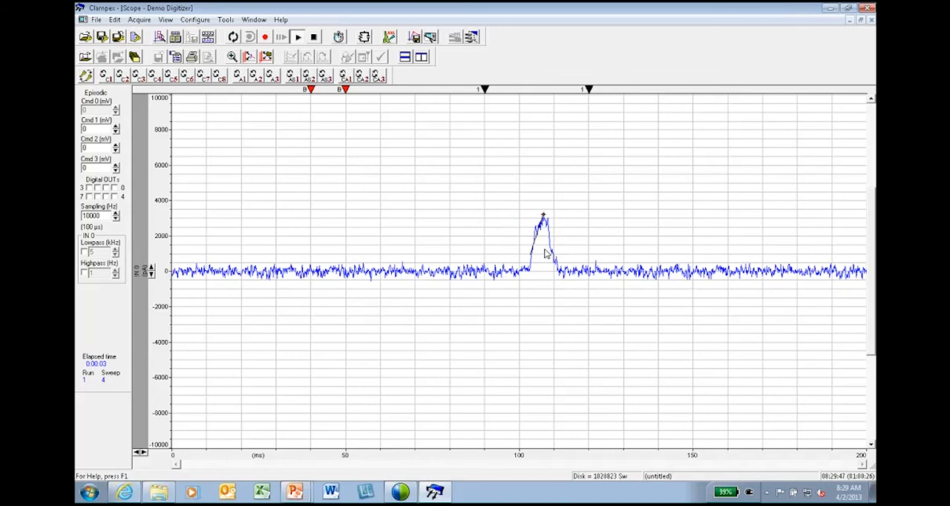
{"action": "left_click", "coordinate": [314, 41]}
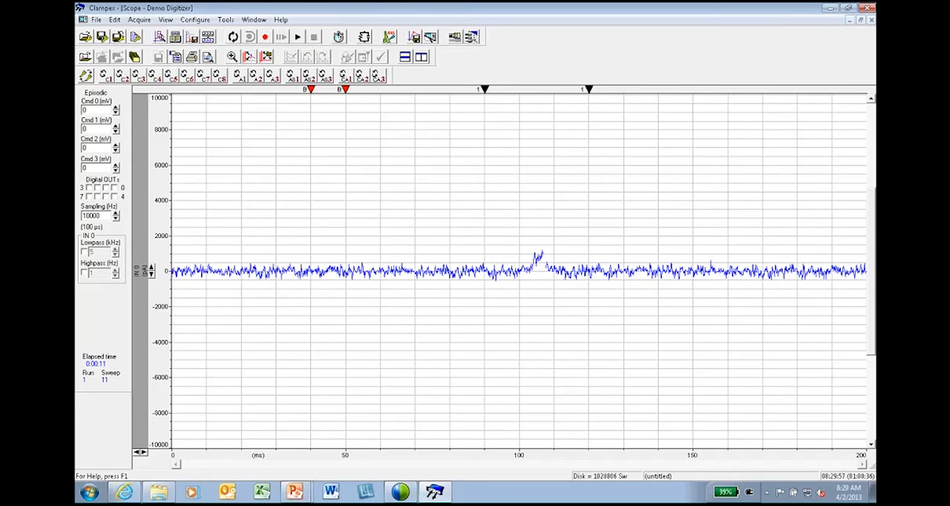
Reopen the protocol for editing, turn off the user list, and return to the epoch table.
{"action": "key", "text": "ctrl+e"}
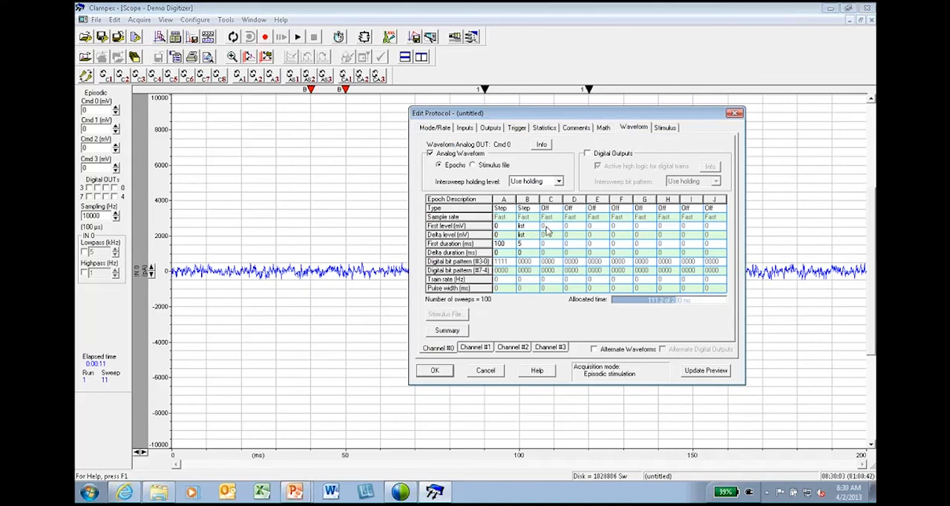
{"action": "left_click", "coordinate": [665, 127]}
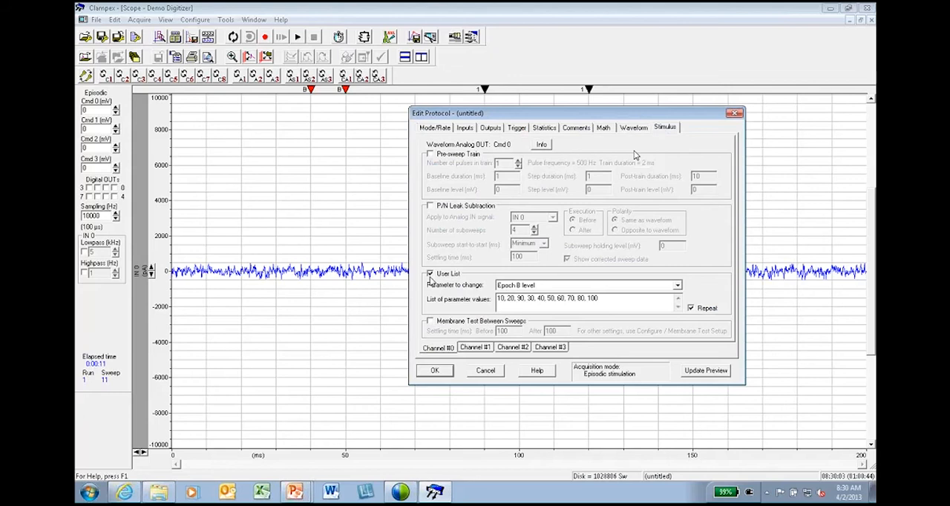
{"action": "left_click", "coordinate": [628, 131]}
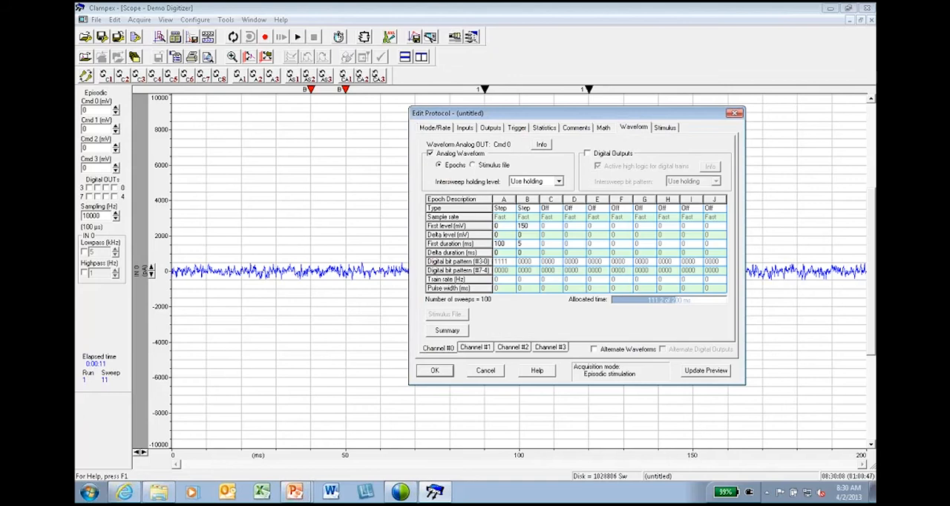
Set the type of Epochs C and D to Step in the channel 0 waveform table.
{"action": "left_click", "coordinate": [527, 227]}
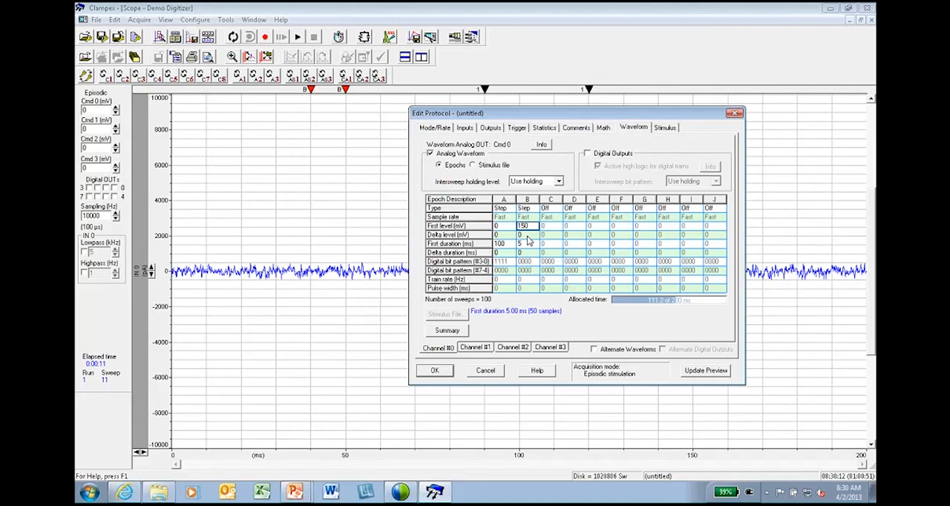
{"action": "left_click", "coordinate": [551, 208]}
{"action": "left_click", "coordinate": [568, 234]}
{"action": "left_click", "coordinate": [573, 208]}
{"action": "left_click", "coordinate": [587, 234]}
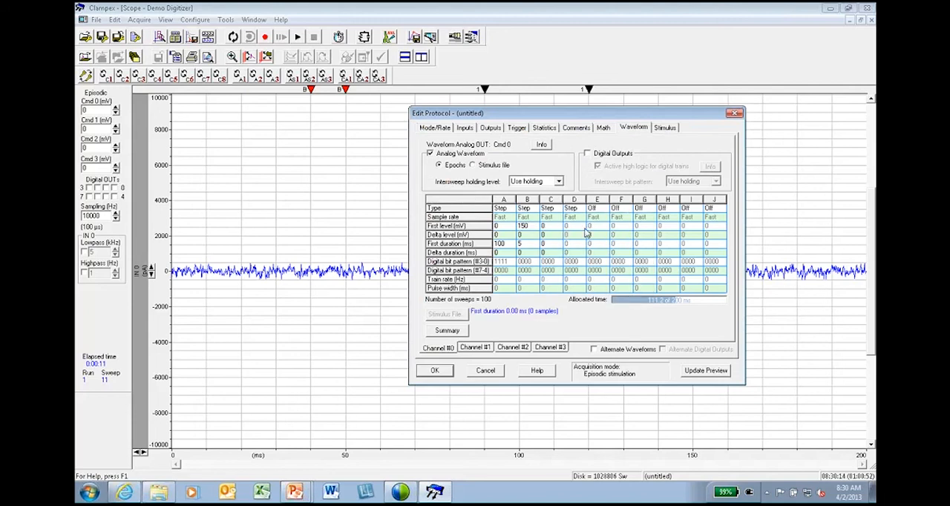
Set Epoch D's first level to 150 mV and its first duration to 5 ms.
{"action": "left_click", "coordinate": [558, 228]}
{"action": "left_click", "coordinate": [557, 245]}
{"action": "left_click", "coordinate": [571, 230]}
{"action": "type", "text": "15"}
{"action": "type", "text": "0"}
{"action": "left_click", "coordinate": [577, 248]}
{"action": "type", "text": "5"}
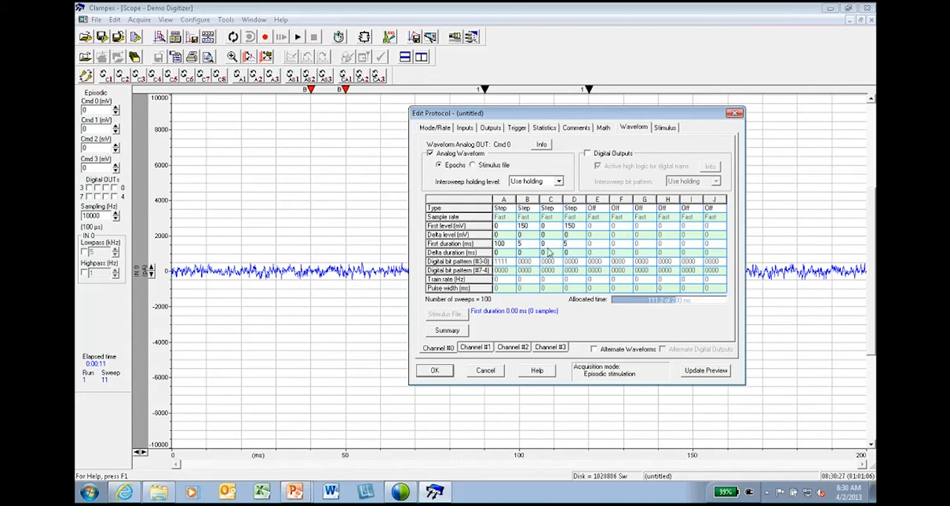
Re-enable the user list with Epoch C duration (ms) as its parameter, and check the entry in the waveform table.
{"action": "left_click", "coordinate": [659, 131]}
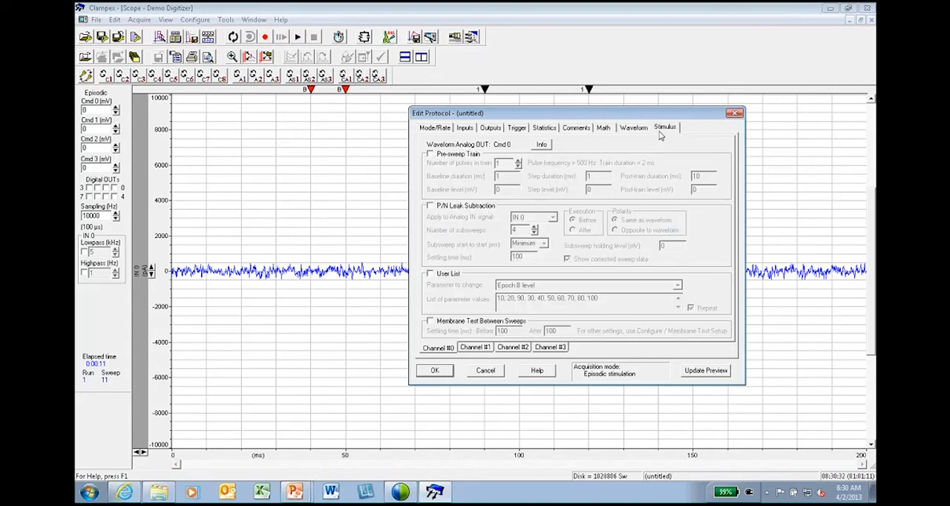
{"action": "left_click", "coordinate": [443, 276]}
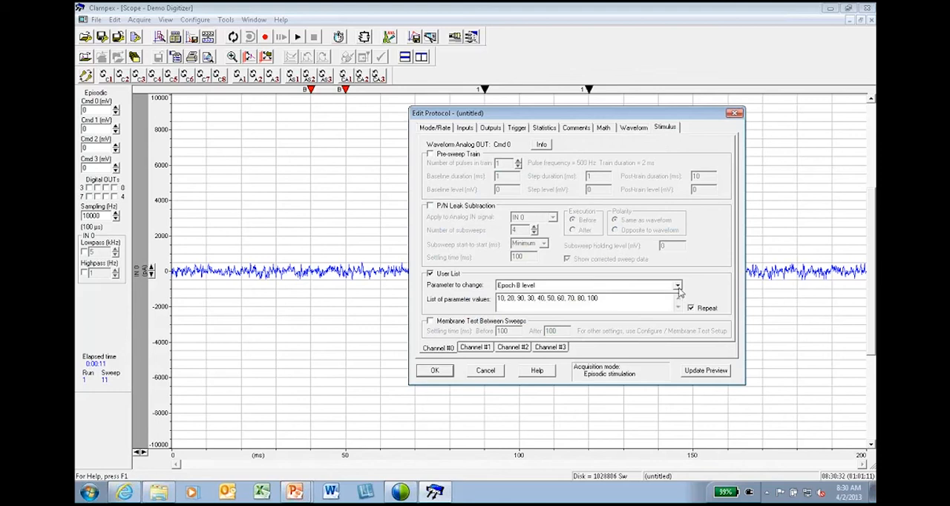
{"action": "left_click", "coordinate": [677, 287]}
{"action": "scroll", "coordinate": [671, 324], "scroll_direction": "down", "scroll_amount": 2}
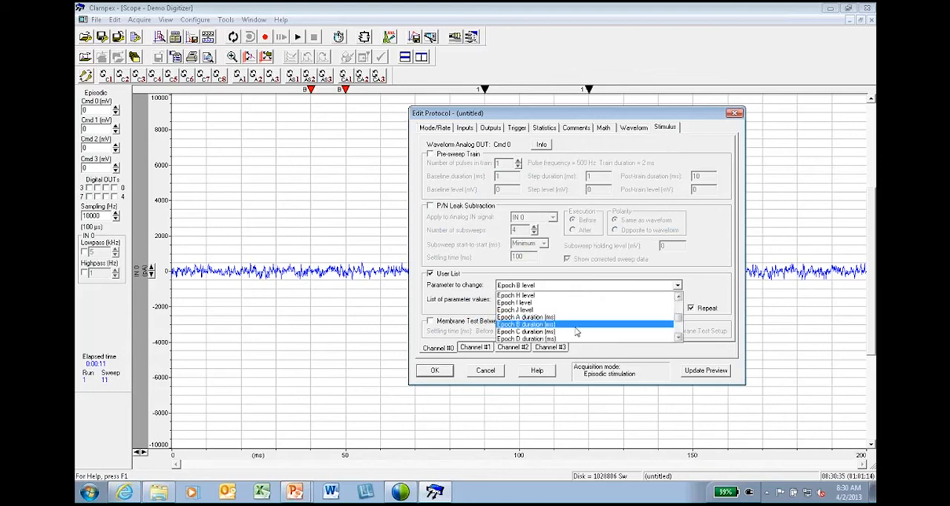
{"action": "left_click", "coordinate": [576, 332]}
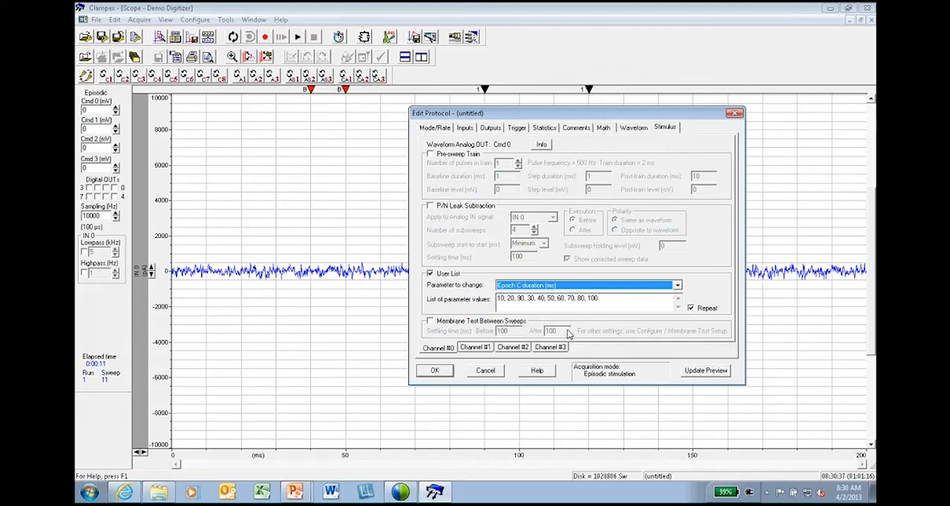
{"action": "left_click", "coordinate": [631, 129]}
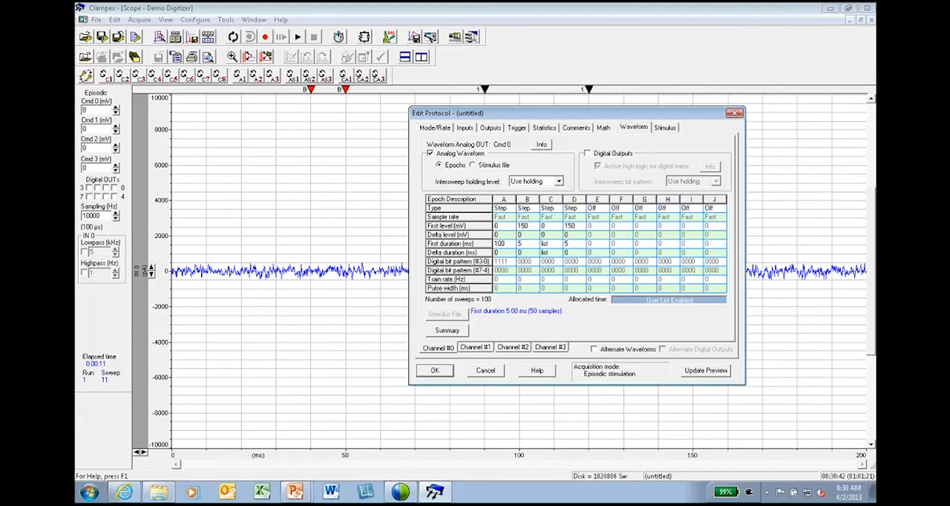
Try to accept the protocol, and shorten Epoch A's first duration to 50 ms.
{"action": "left_click", "coordinate": [435, 370]}
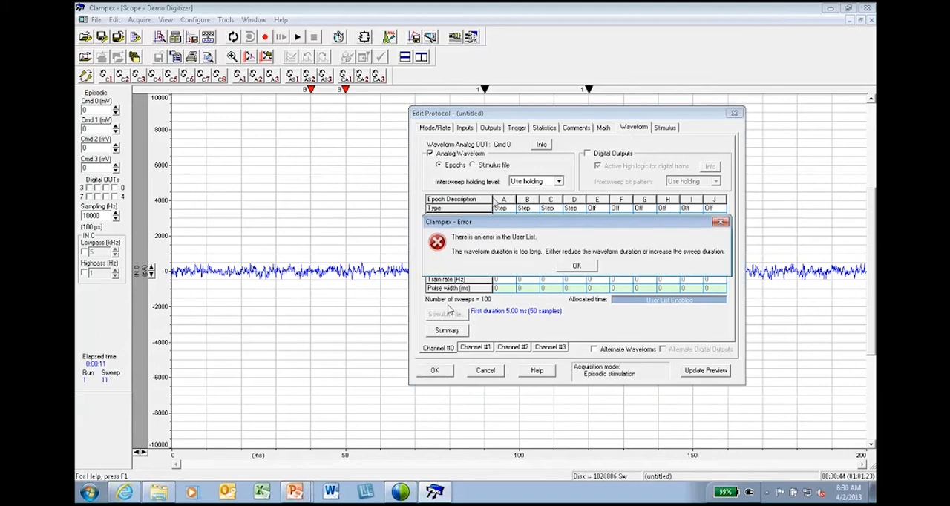
{"action": "left_click", "coordinate": [563, 266]}
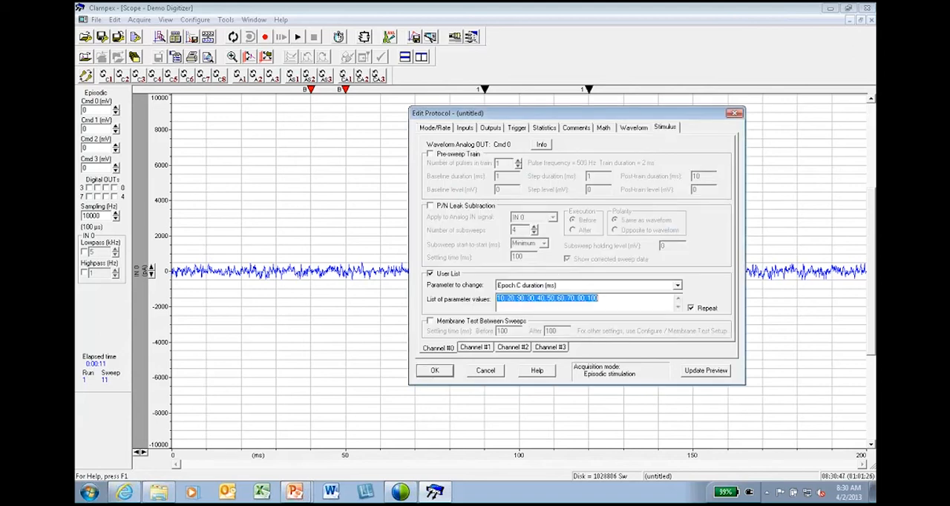
{"action": "left_click", "coordinate": [633, 127]}
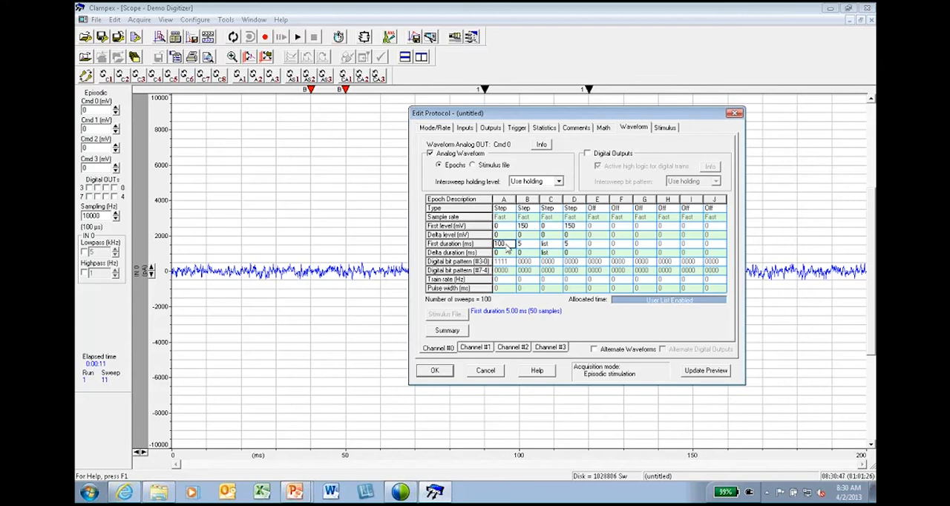
{"action": "type", "text": "50"}
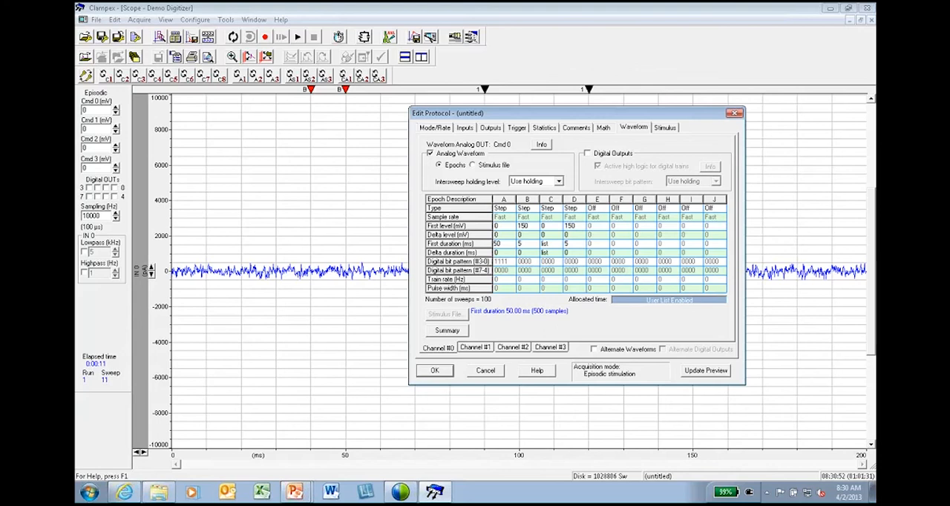
Accept the edited protocol and test the paired pulses in a view-only run before stopping it.
{"action": "left_click", "coordinate": [435, 371]}
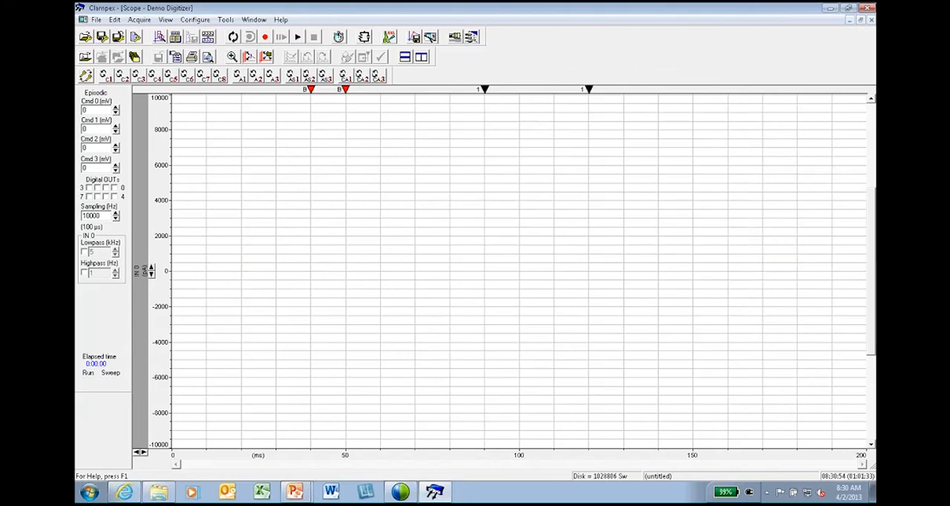
{"action": "left_click", "coordinate": [298, 37]}
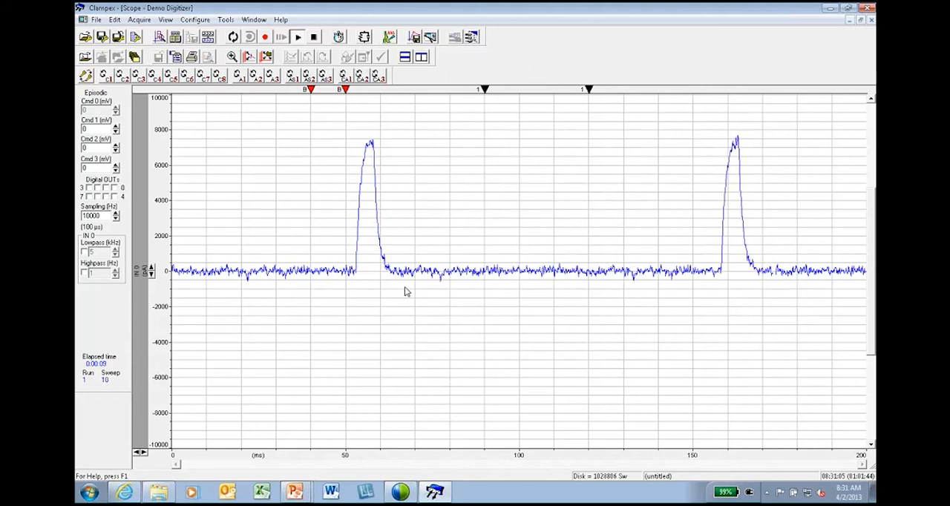
{"action": "left_click", "coordinate": [315, 37]}
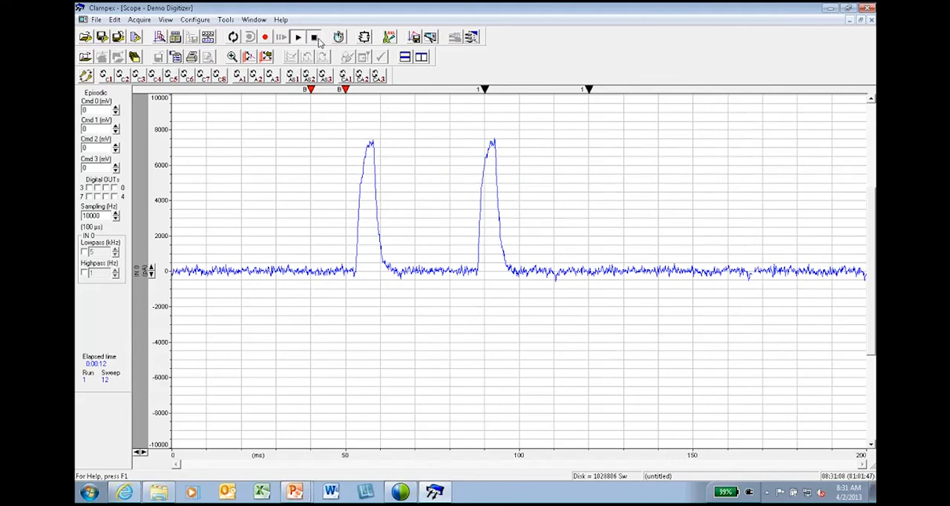